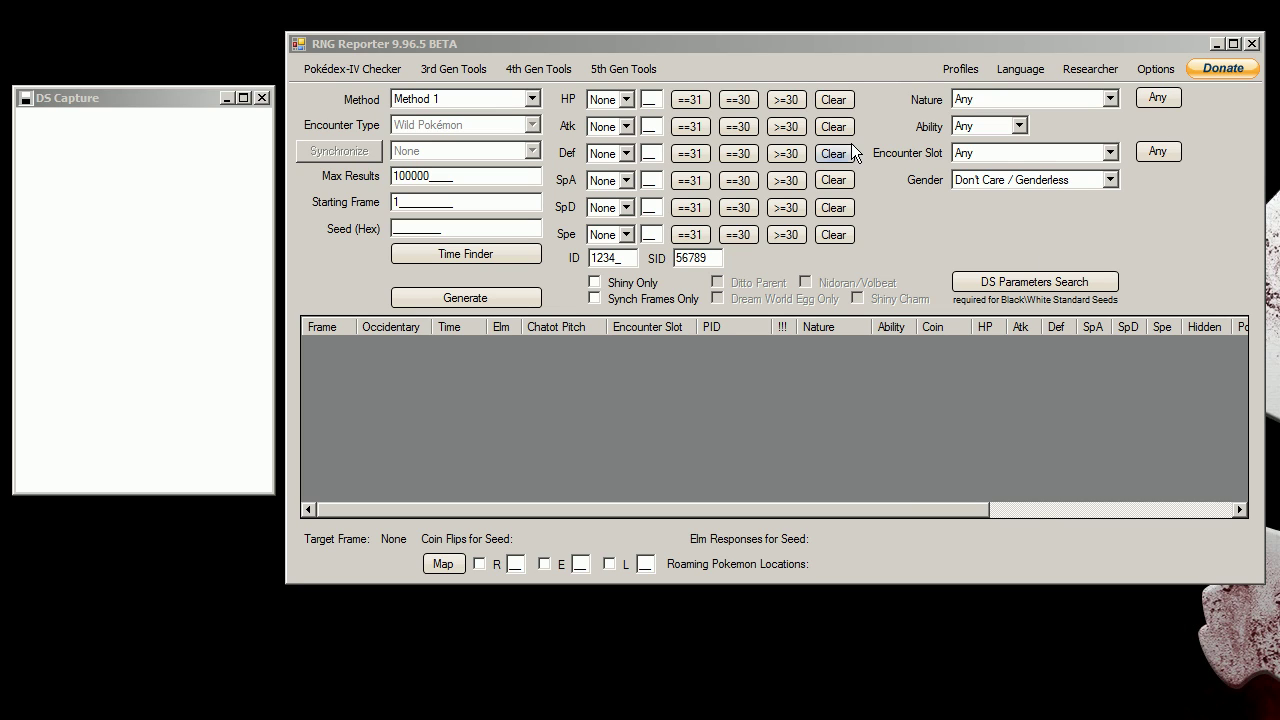
Open the 5th Generation Time Finder and select the configuration for the DS Lite English Black game
{"action": "left_click", "coordinate": [566, 45]}
{"action": "left_click", "coordinate": [628, 71]}
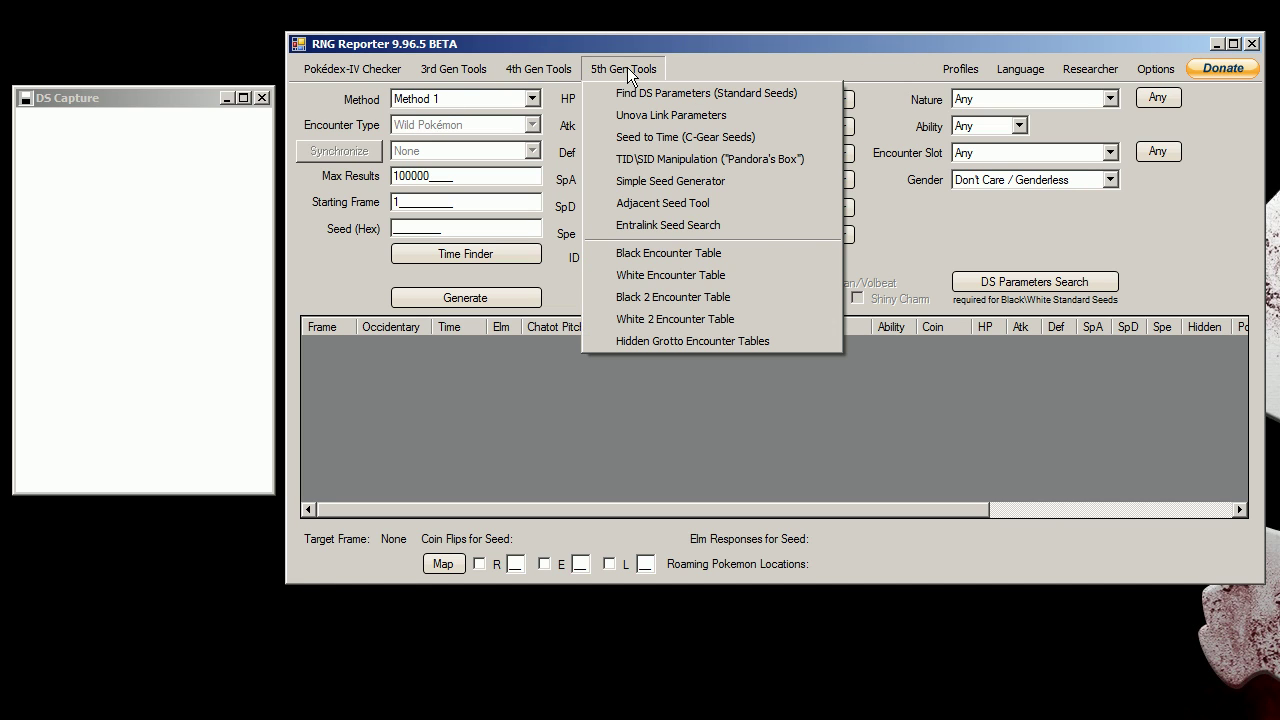
{"action": "left_click", "coordinate": [628, 71]}
{"action": "left_click", "coordinate": [461, 255]}
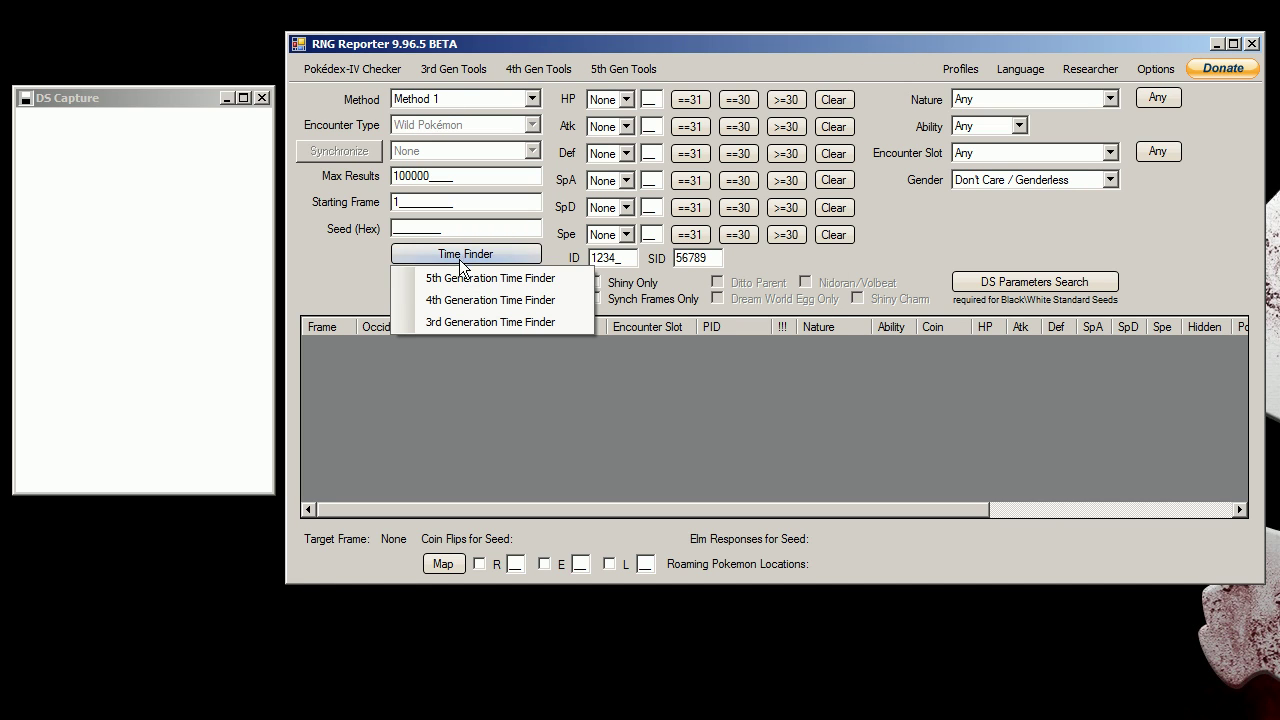
{"action": "left_click", "coordinate": [478, 277]}
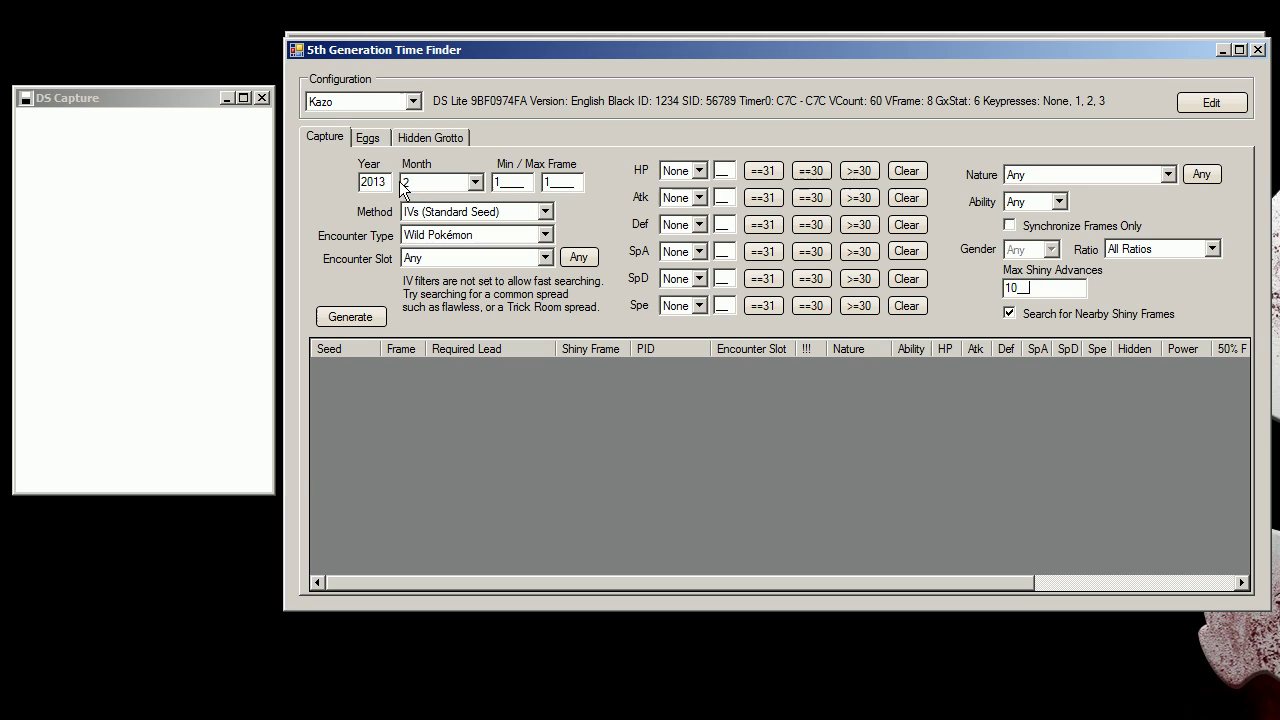
{"action": "left_click", "coordinate": [418, 102]}
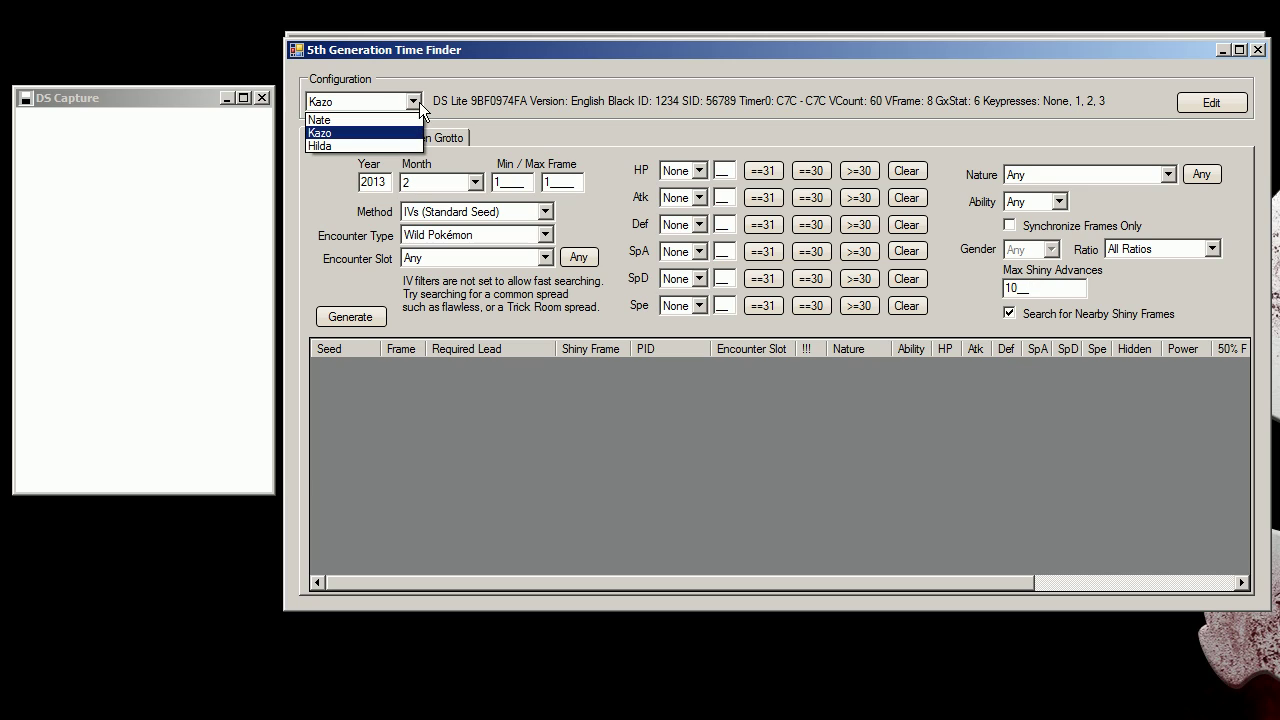
{"action": "left_click", "coordinate": [330, 133]}
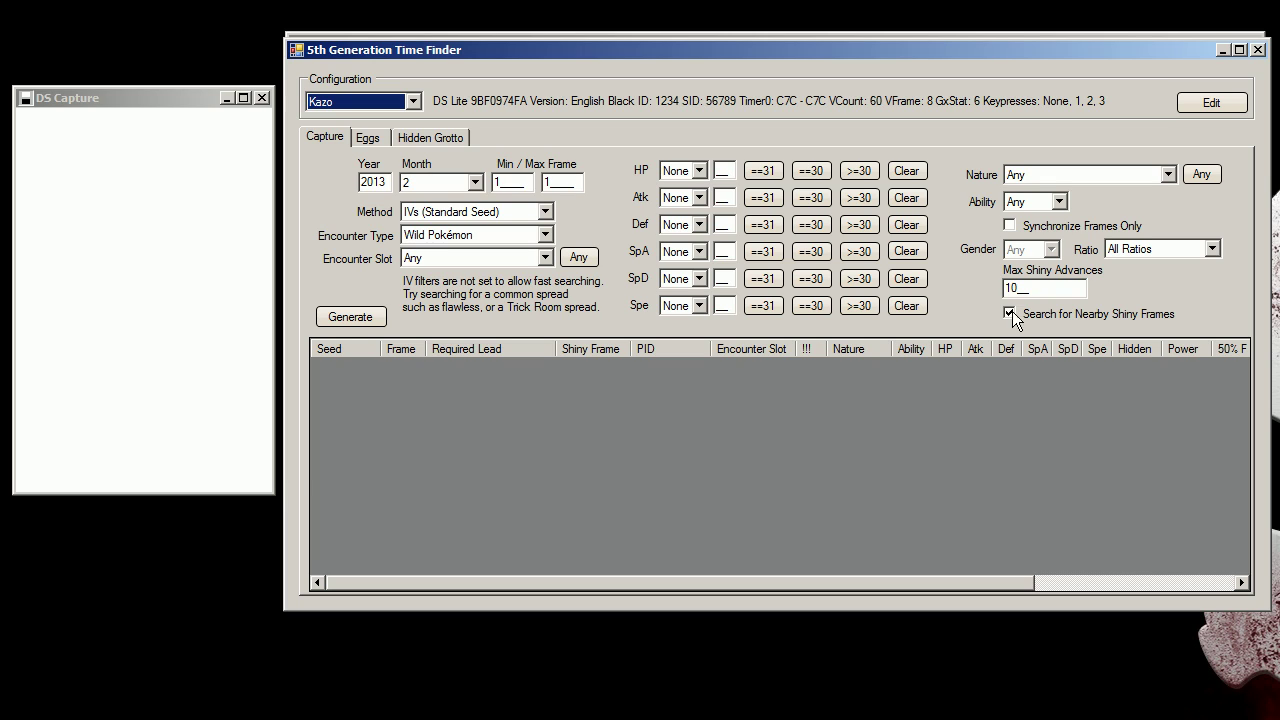
Switch the search method to PIDRNG to view its options, and return it to IVs (Standard Seed)
{"action": "left_click", "coordinate": [534, 210]}
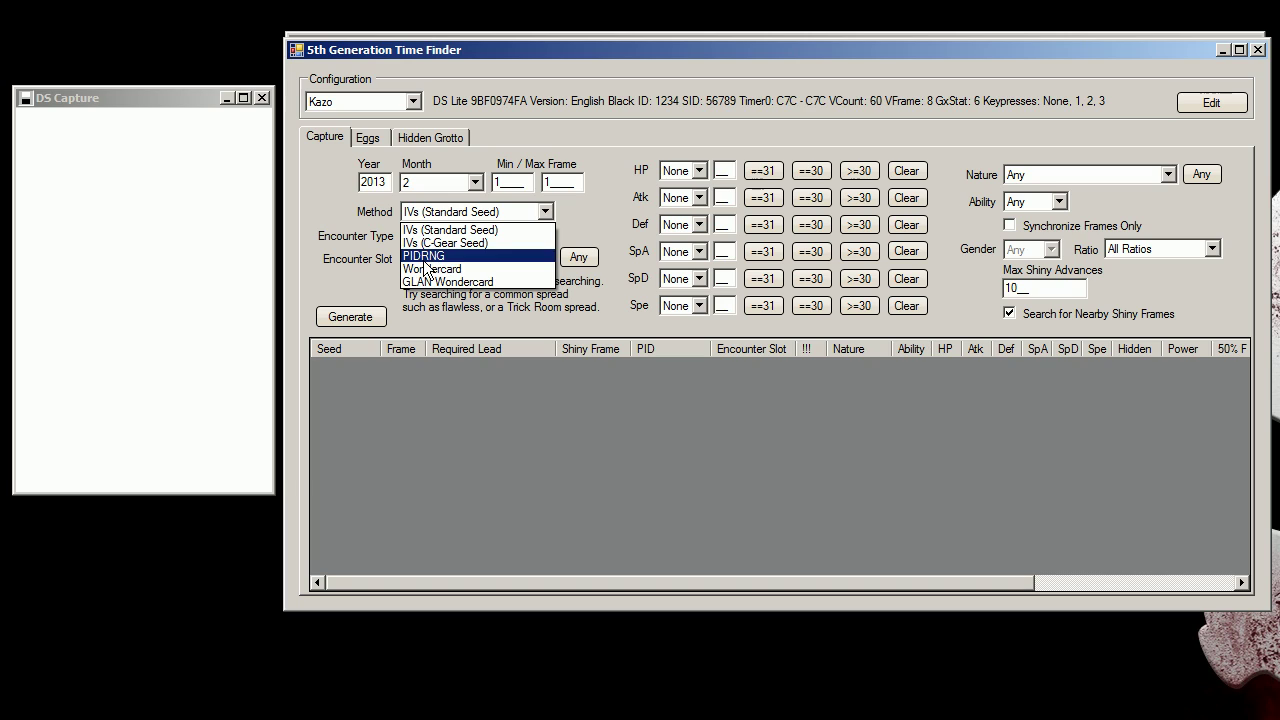
{"action": "left_click", "coordinate": [437, 234]}
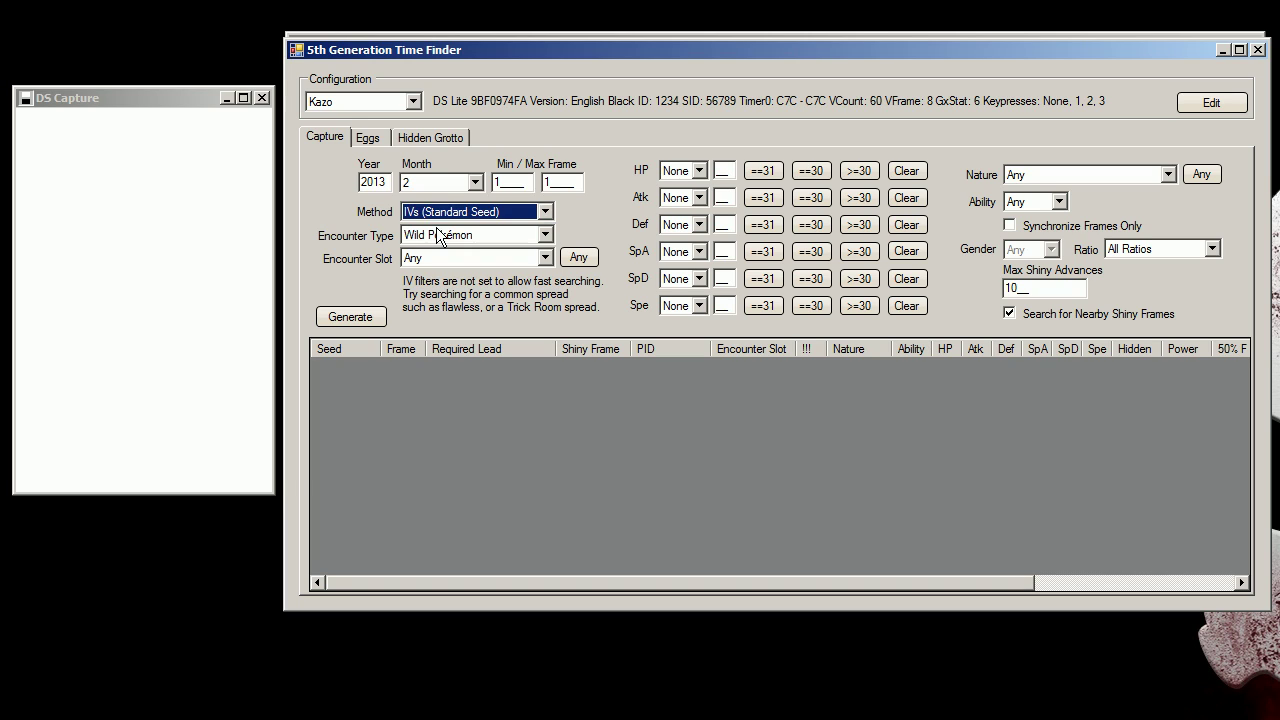
{"action": "left_click", "coordinate": [484, 213]}
{"action": "left_click", "coordinate": [421, 256]}
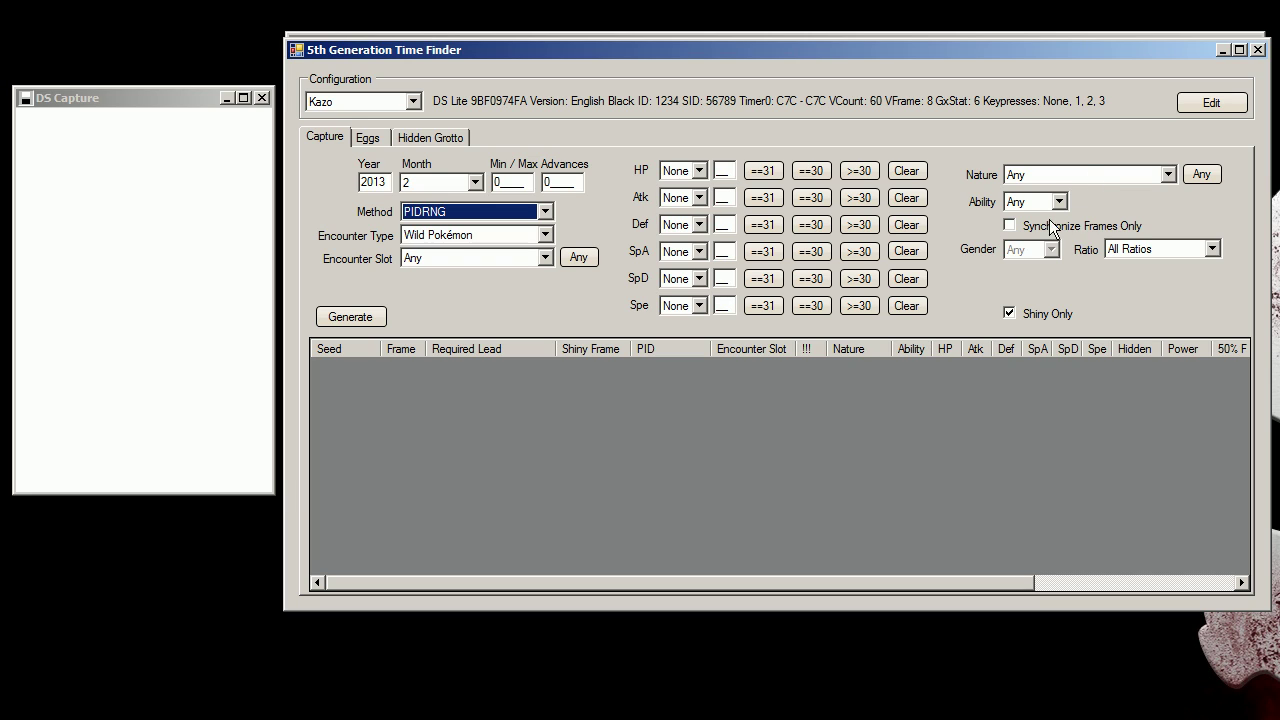
{"action": "left_click", "coordinate": [451, 209]}
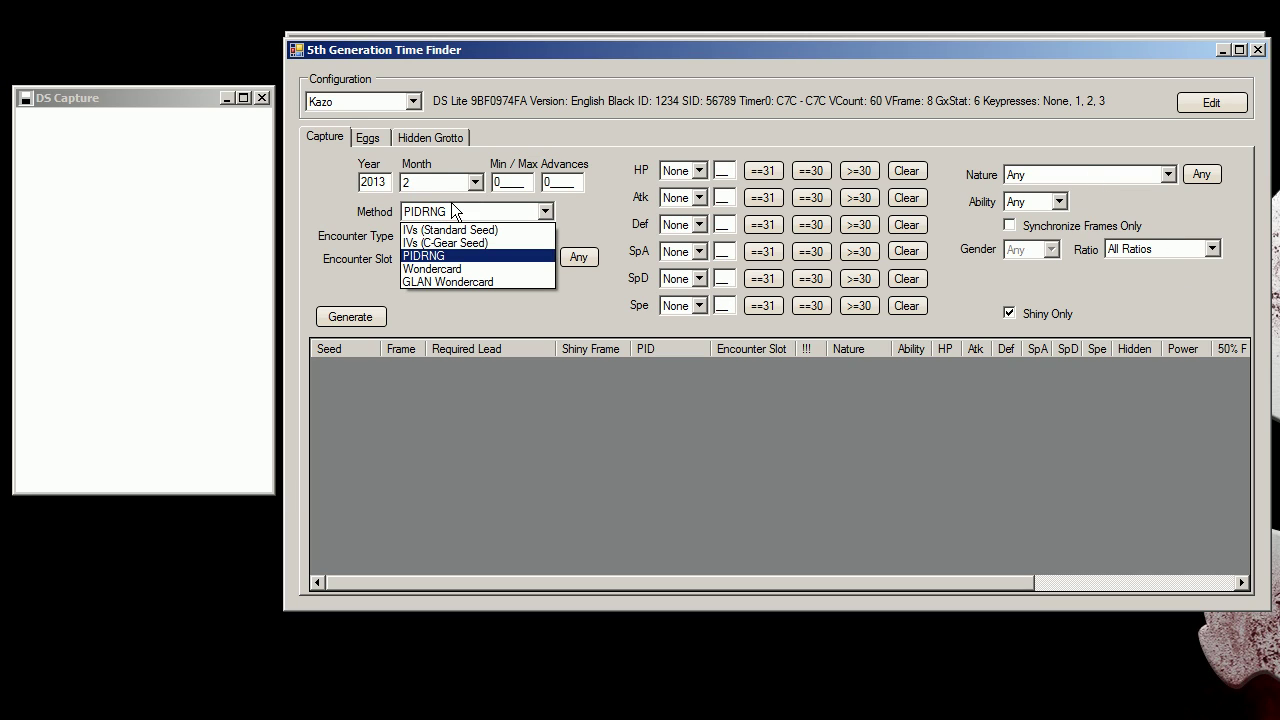
{"action": "left_click", "coordinate": [453, 230]}
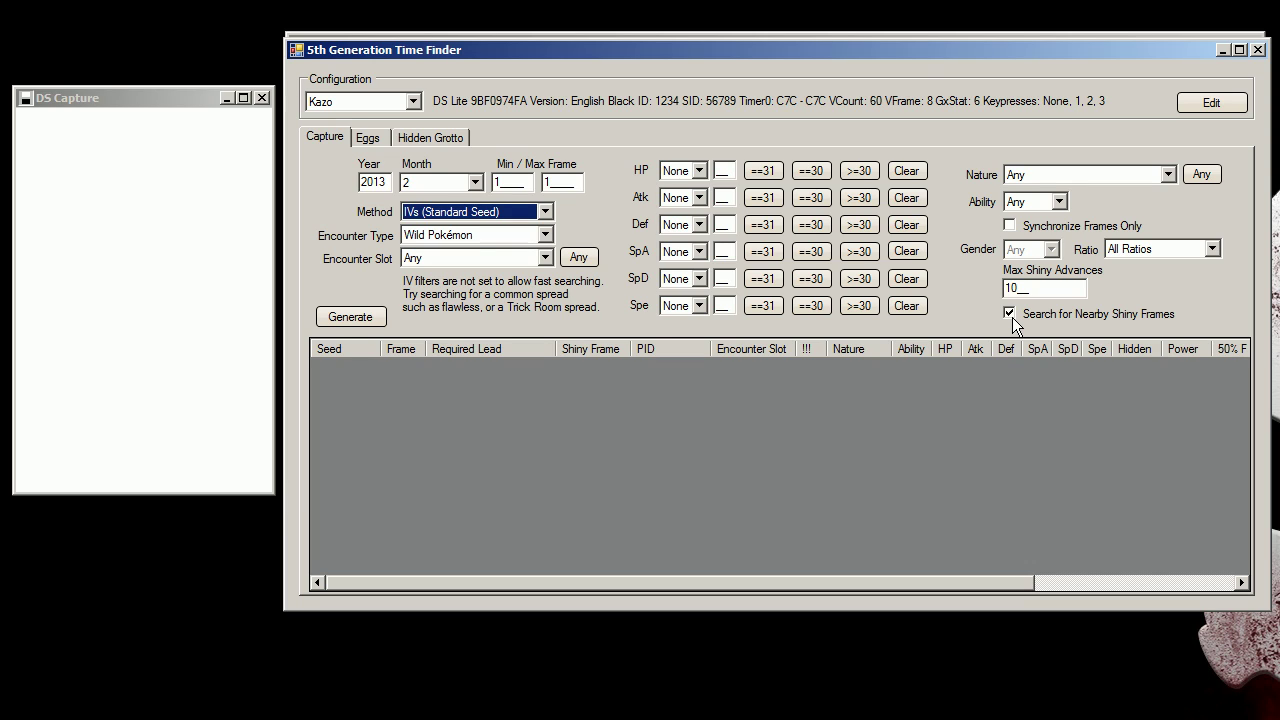
{"action": "left_click_drag", "start_coordinate": [1020, 288], "coordinate": [890, 286]}
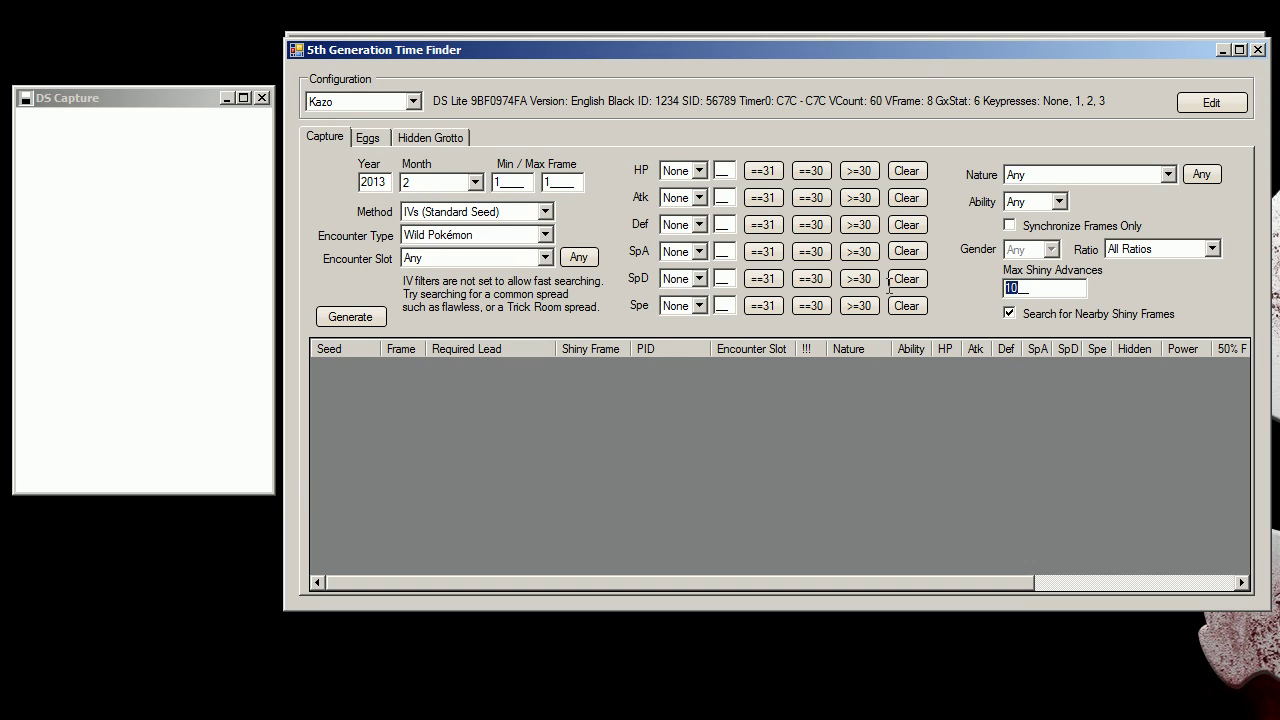
{"action": "left_click", "coordinate": [1050, 288]}
{"action": "left_click_drag", "start_coordinate": [1024, 288], "coordinate": [974, 296]}
{"action": "left_click", "coordinate": [1028, 287]}
{"action": "left_click", "coordinate": [1043, 291]}
{"action": "left_click_drag", "start_coordinate": [1043, 288], "coordinate": [992, 290]}
{"action": "left_click", "coordinate": [1048, 288]}
{"action": "left_click", "coordinate": [1055, 290]}
Restrict the nature filter to Adamant for the capture search
{"action": "left_click", "coordinate": [1048, 170]}
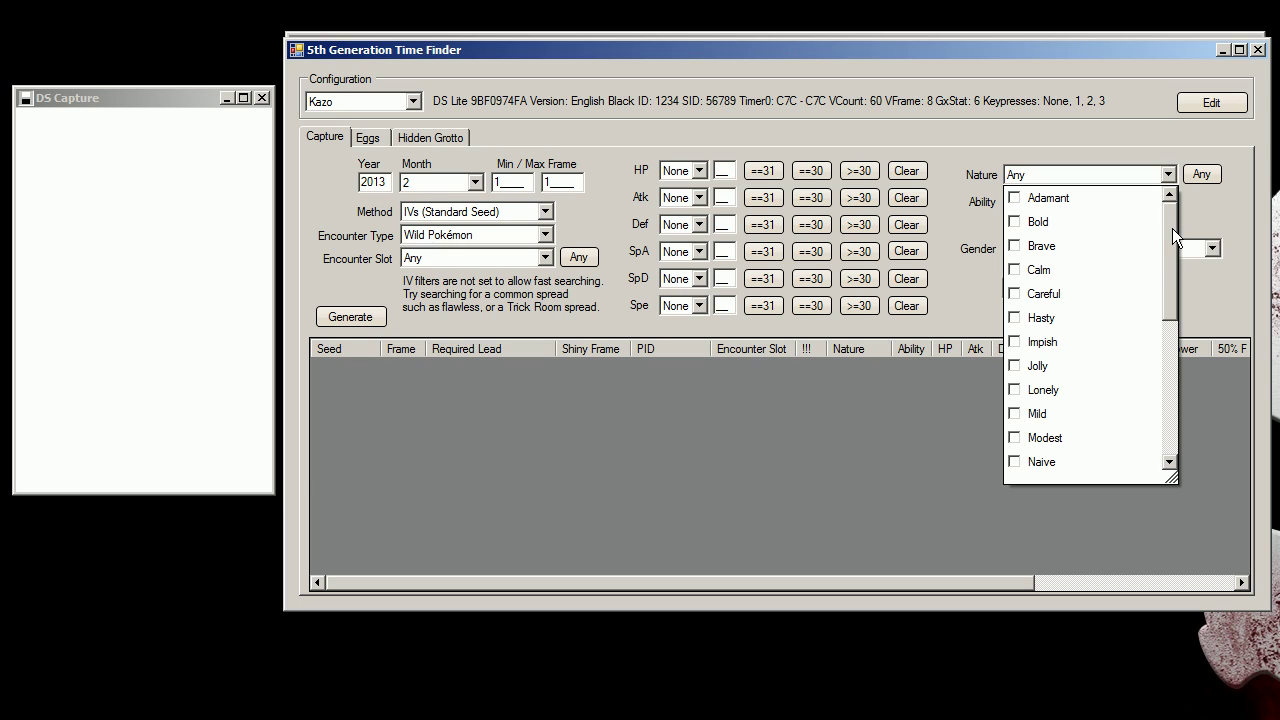
{"action": "left_click", "coordinate": [947, 207]}
{"action": "left_click", "coordinate": [1035, 176]}
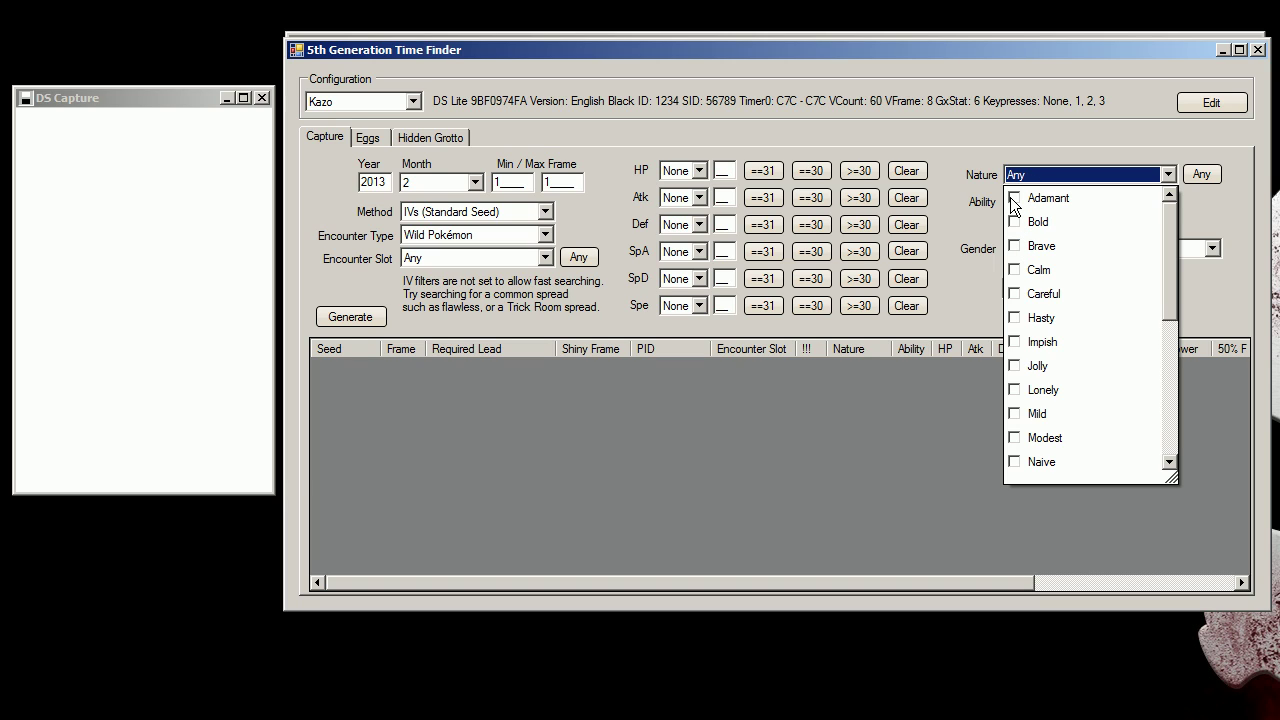
{"action": "left_click", "coordinate": [1016, 199]}
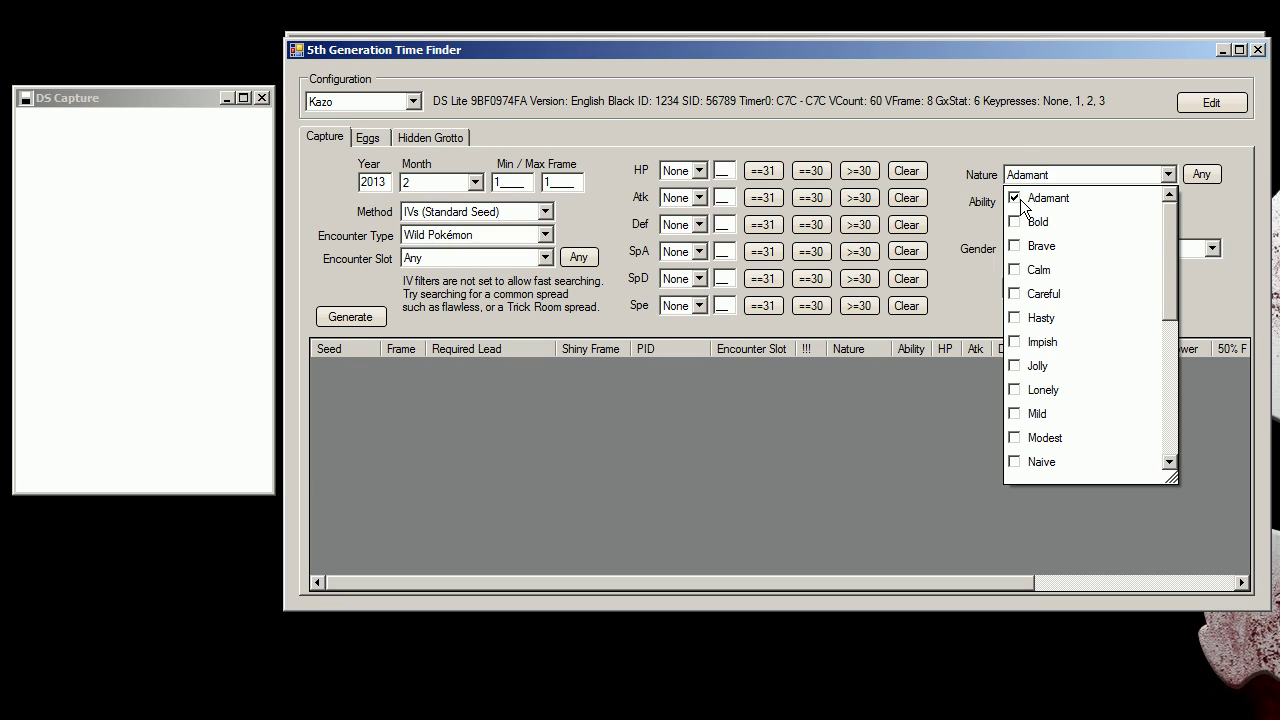
{"action": "left_click", "coordinate": [1020, 150]}
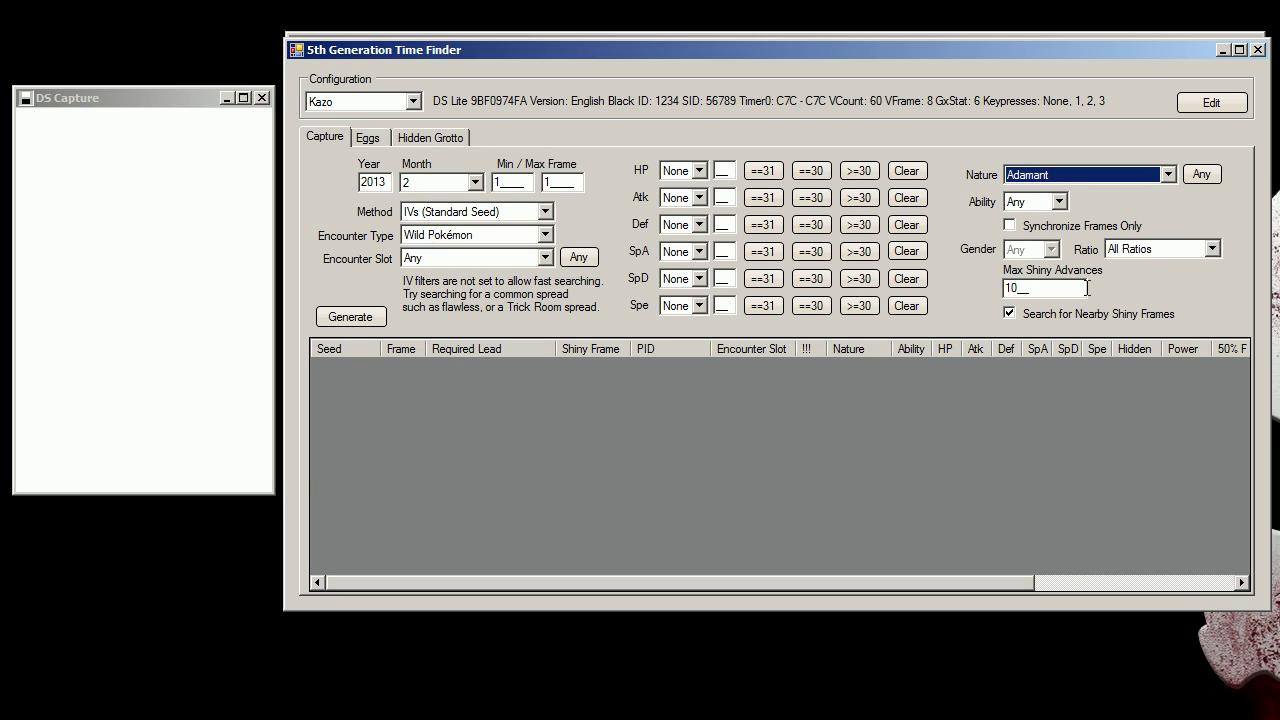
{"action": "left_click", "coordinate": [1076, 180]}
{"action": "left_click", "coordinate": [1046, 178]}
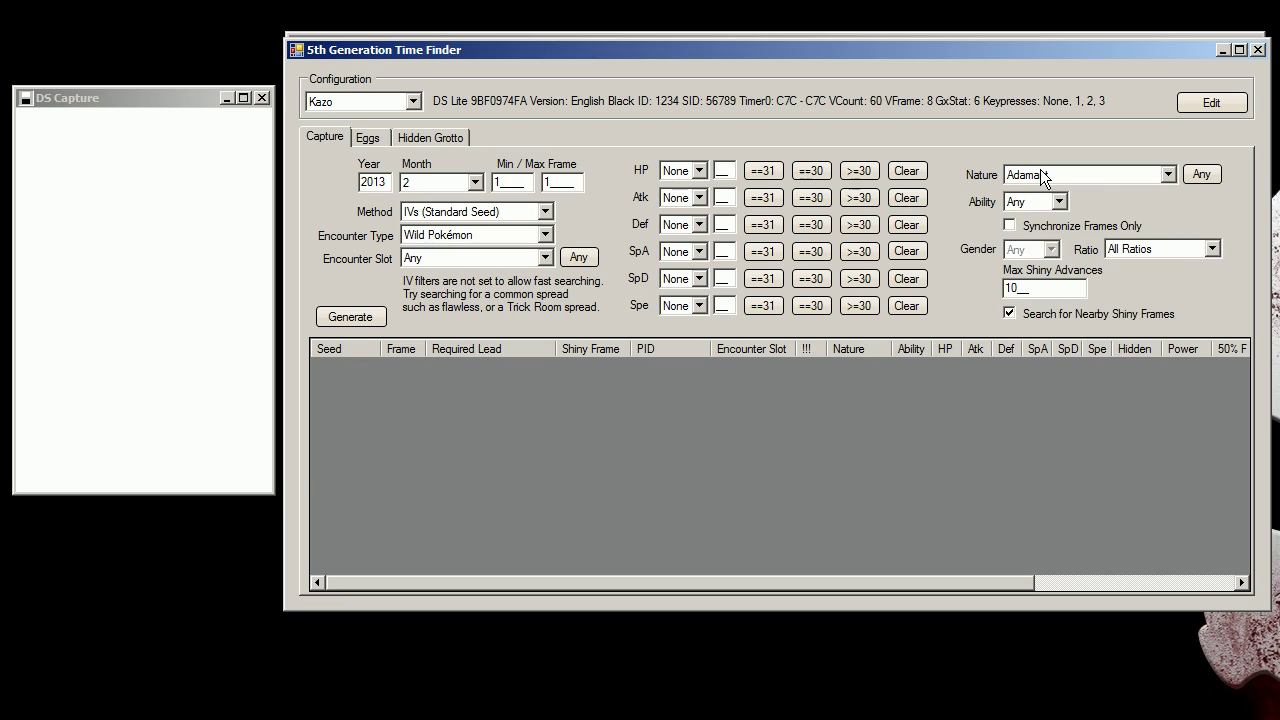
{"action": "left_click", "coordinate": [1008, 312]}
{"action": "key", "text": "Tab"}
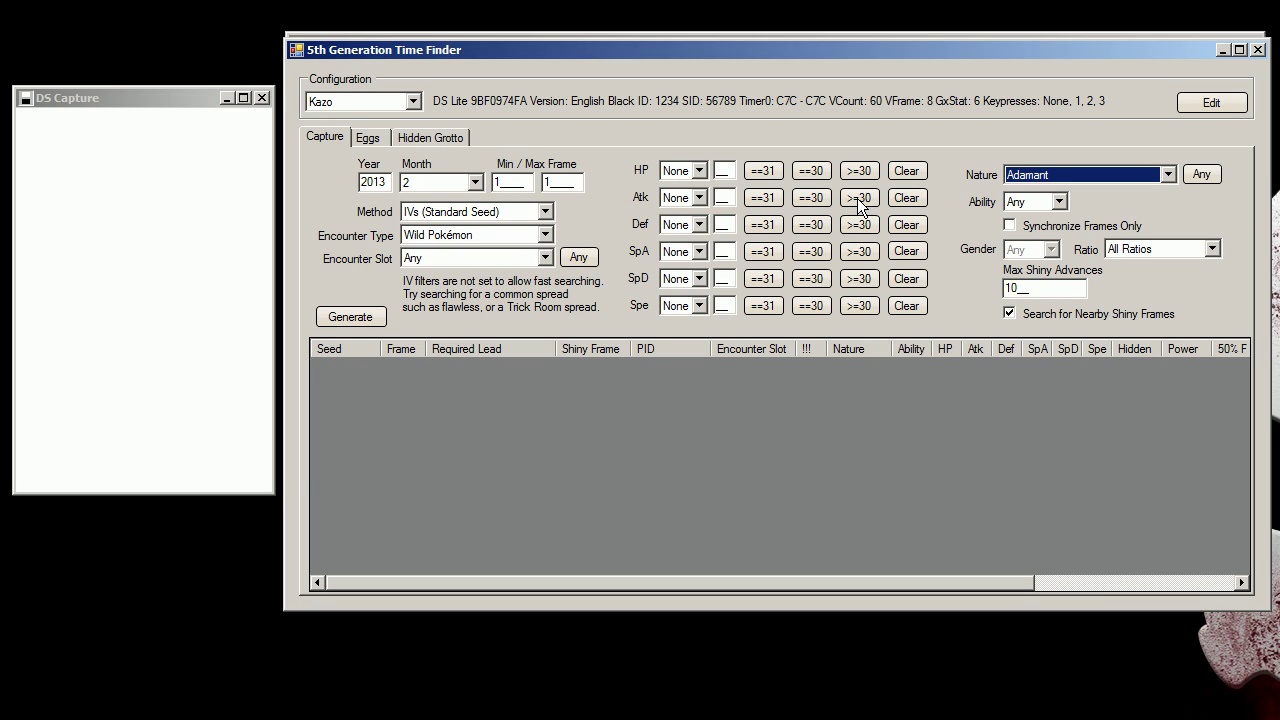
Set the minimum IVs to 20 for HP, Def and SpD and 30 for Atk and Spe, leaving SpA unfiltered
{"action": "left_click", "coordinate": [857, 198]}
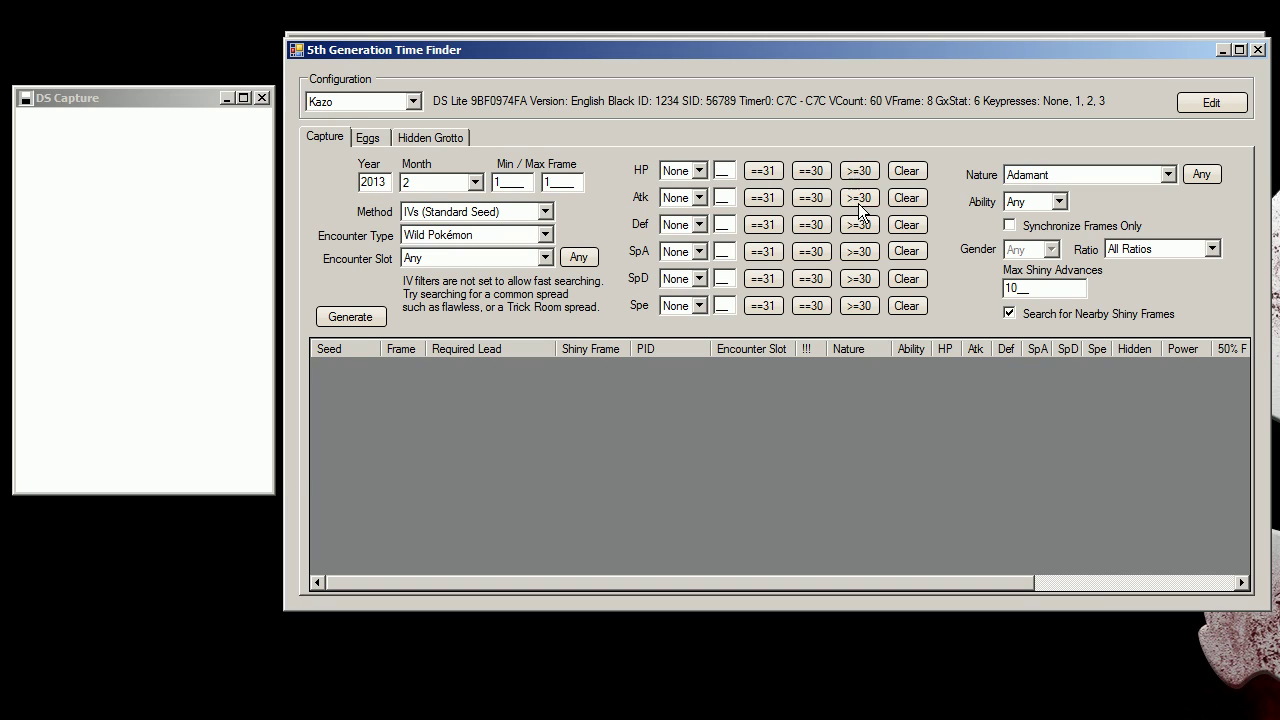
{"action": "left_click", "coordinate": [851, 307]}
{"action": "left_click", "coordinate": [853, 281]}
{"action": "left_click", "coordinate": [856, 225]}
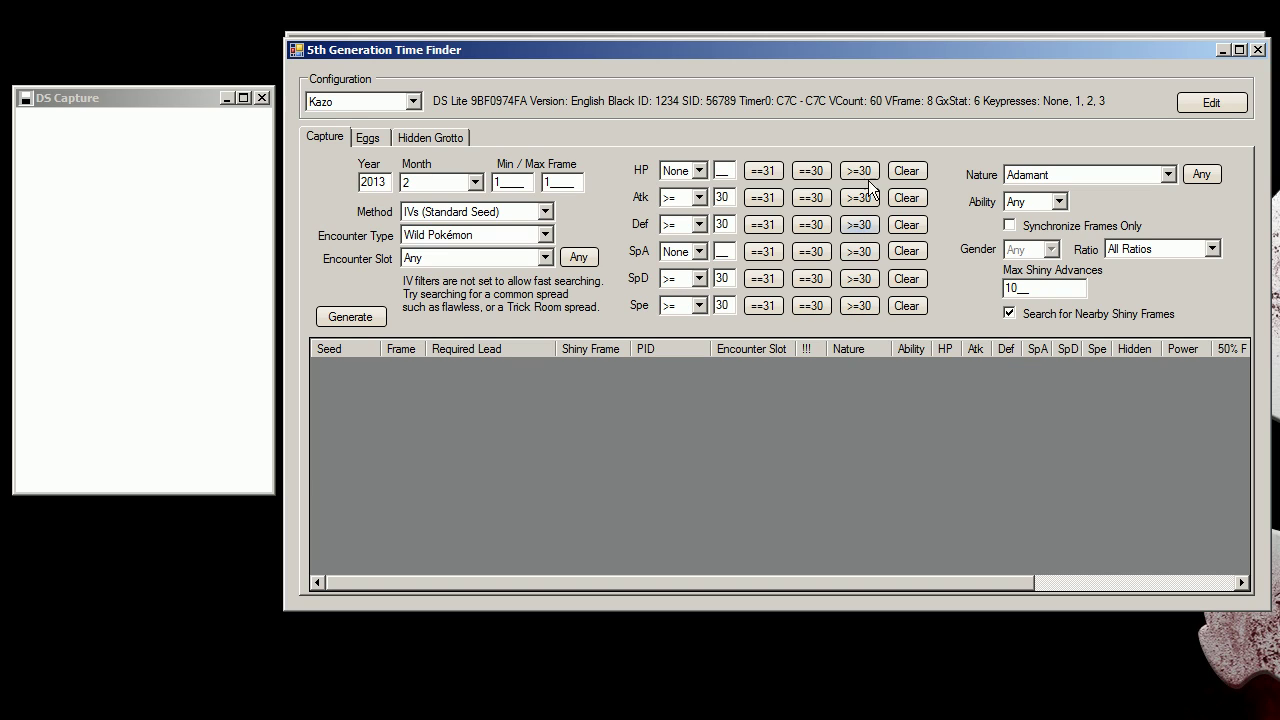
{"action": "left_click", "coordinate": [860, 172]}
{"action": "type", "text": "20"}
{"action": "double_click", "coordinate": [727, 228]}
{"action": "type", "text": "20"}
{"action": "double_click", "coordinate": [722, 278]}
{"action": "type", "text": "20"}
Set the maximum frame to 1, matching the minimum frame
{"action": "left_click", "coordinate": [505, 182]}
{"action": "double_click", "coordinate": [556, 182]}
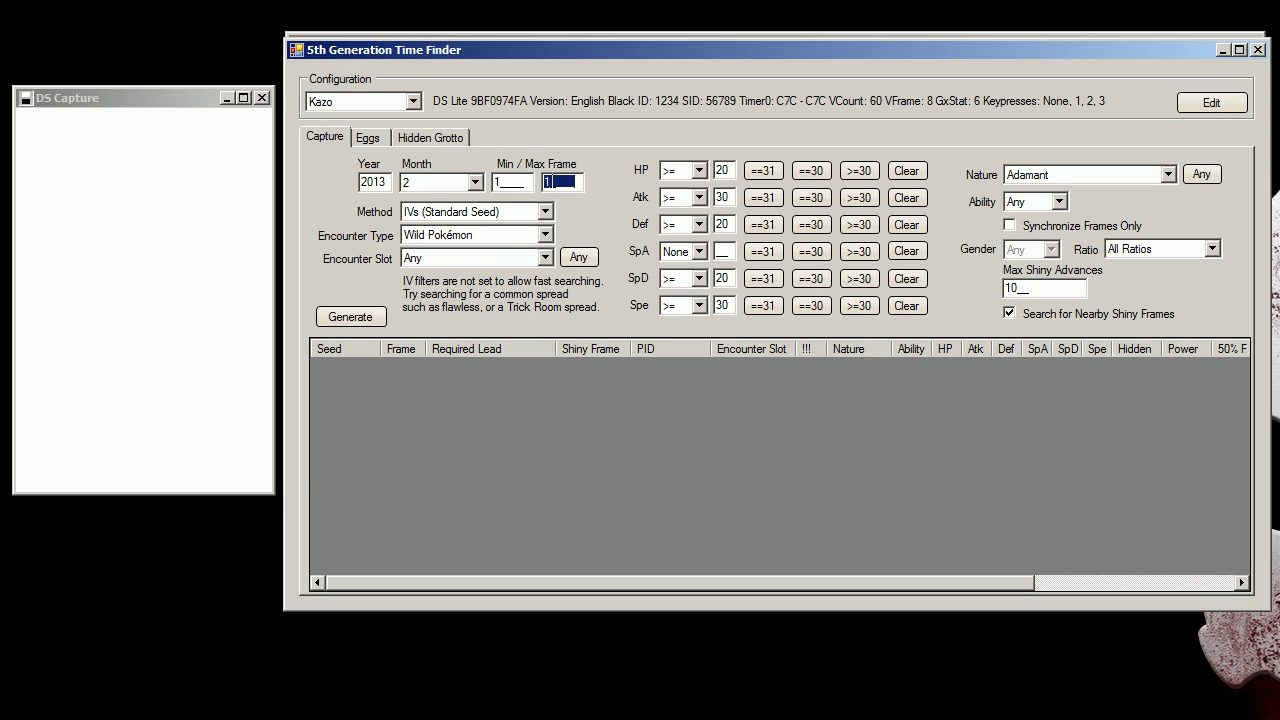
{"action": "type", "text": "1"}
{"action": "left_click_drag", "start_coordinate": [1040, 290], "coordinate": [998, 291]}
{"action": "left_click", "coordinate": [1024, 289]}
{"action": "double_click", "coordinate": [1020, 288]}
{"action": "left_click", "coordinate": [1020, 288]}
Set the encounter type to Gift Pokémon with the IVs (Standard Seed) method and generate the matching seeds
{"action": "left_click", "coordinate": [440, 213]}
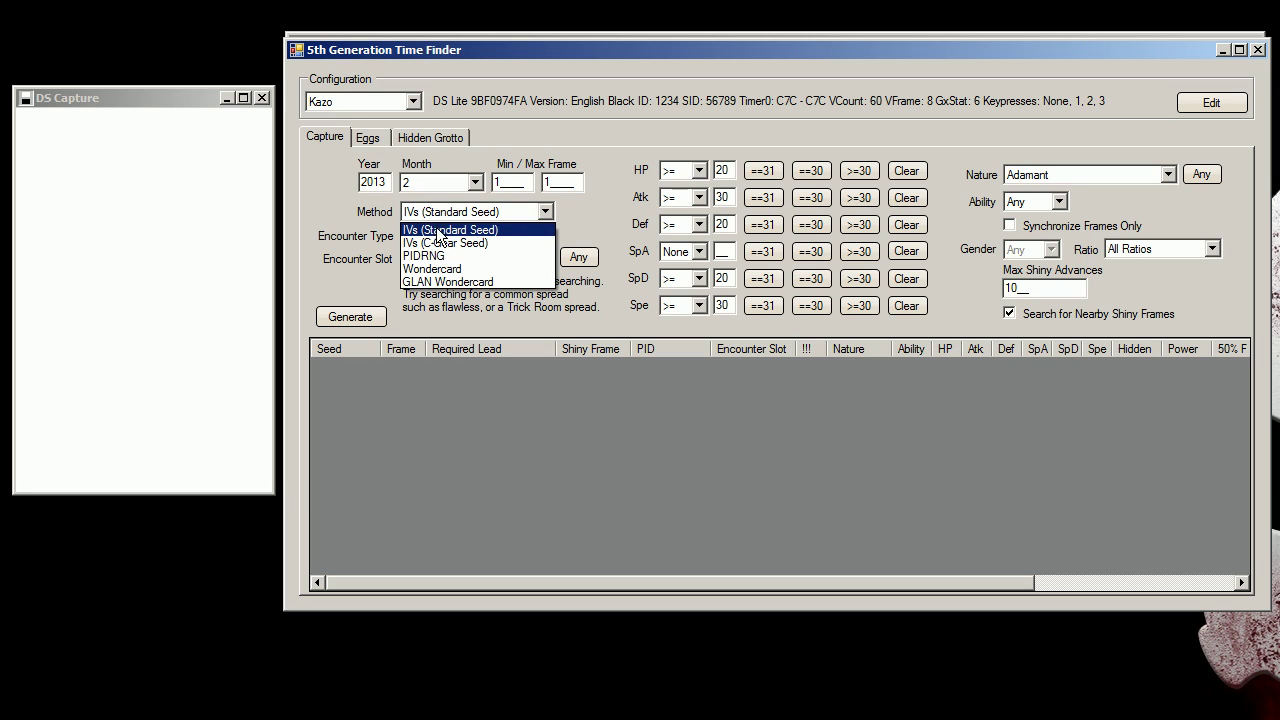
{"action": "left_click", "coordinate": [593, 220]}
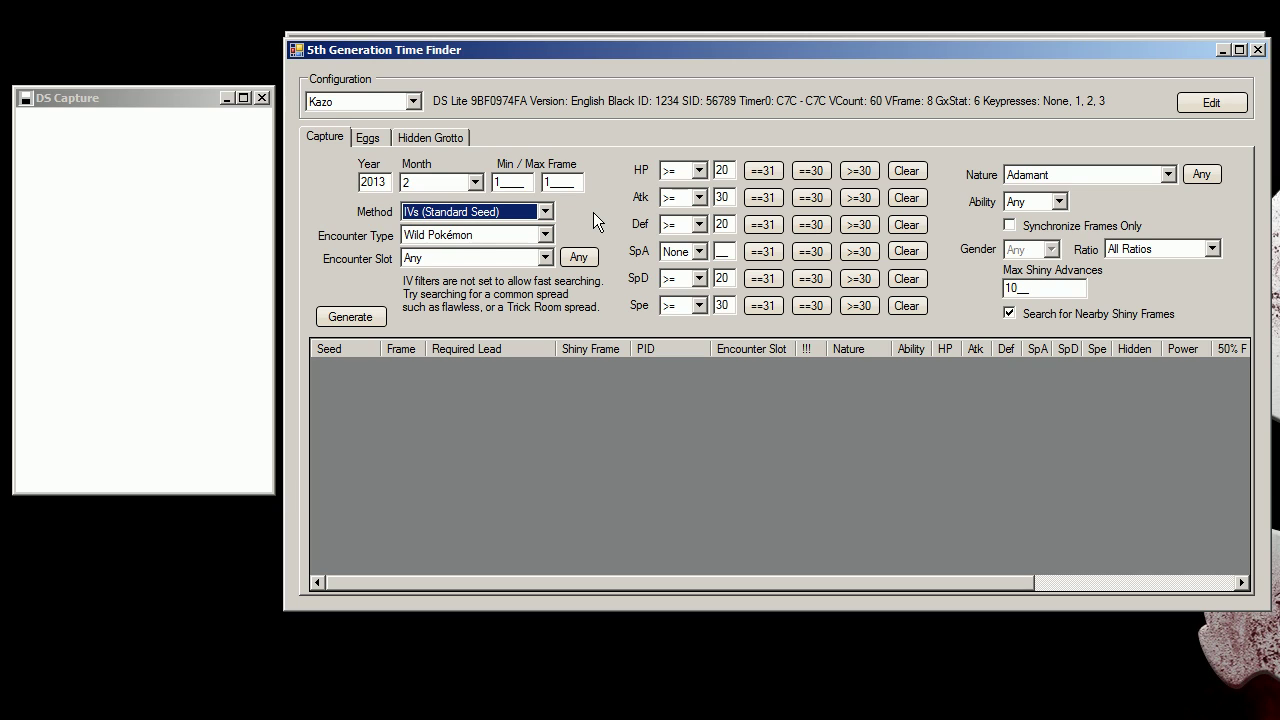
{"action": "left_click", "coordinate": [545, 234]}
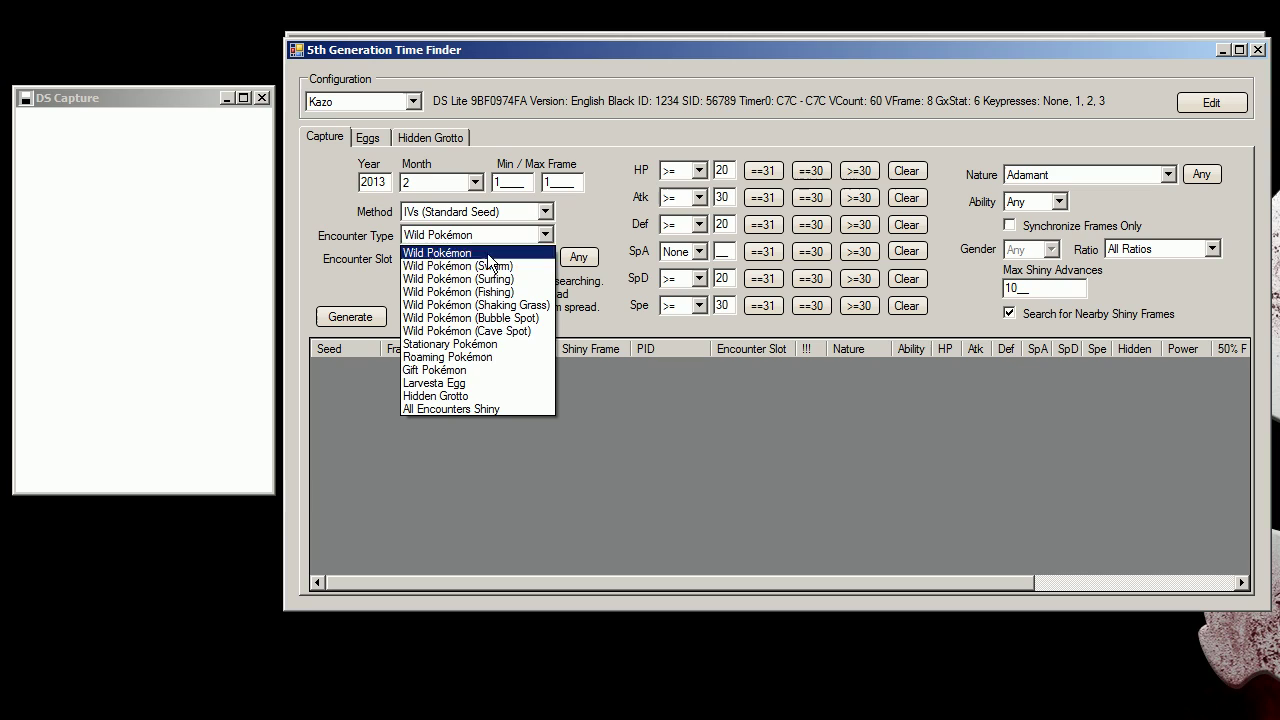
{"action": "left_click", "coordinate": [436, 370]}
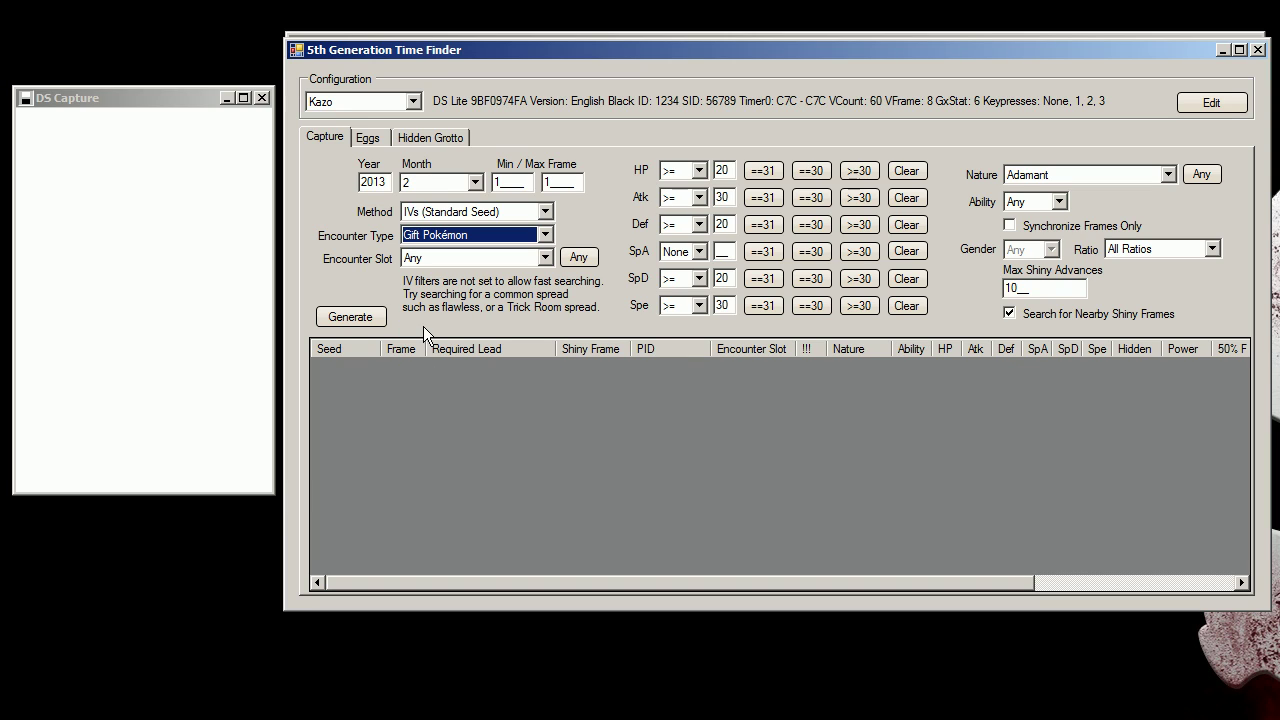
{"action": "left_click", "coordinate": [361, 328]}
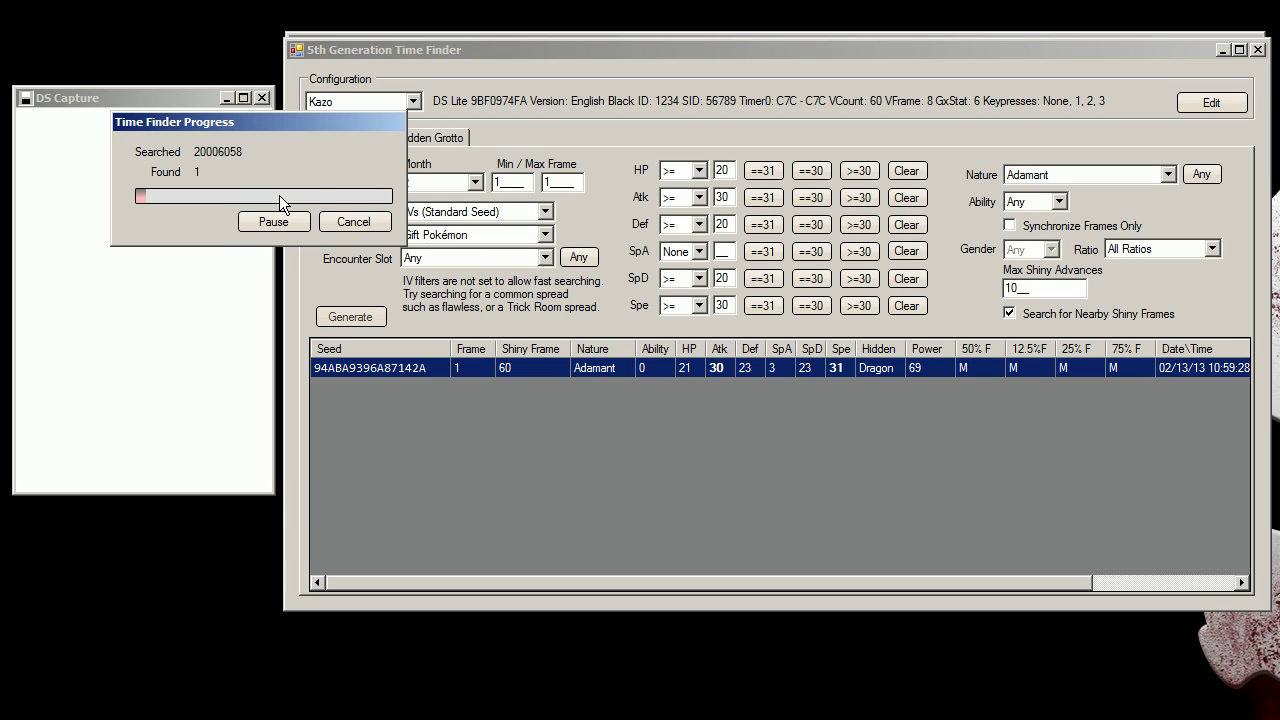
Cancel the running seed search and examine the found result's date, Timer0 and keypresses
{"action": "left_click", "coordinate": [496, 43]}
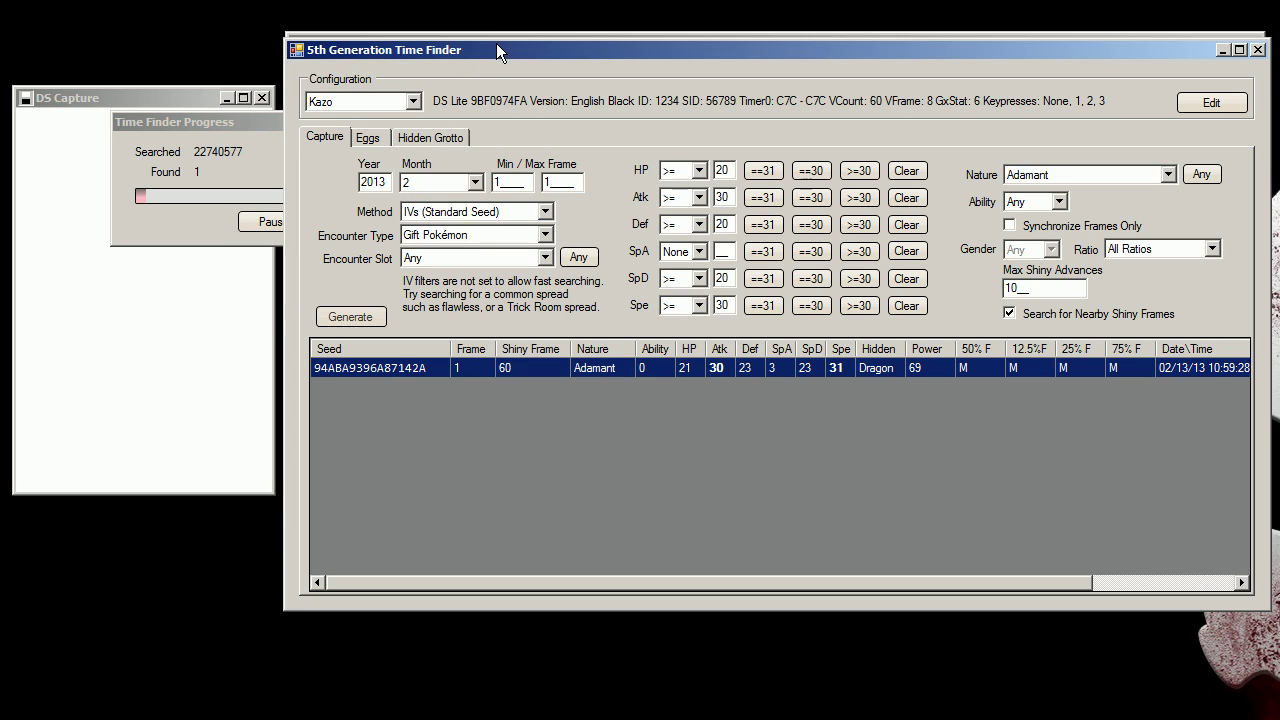
{"action": "left_click", "coordinate": [224, 122]}
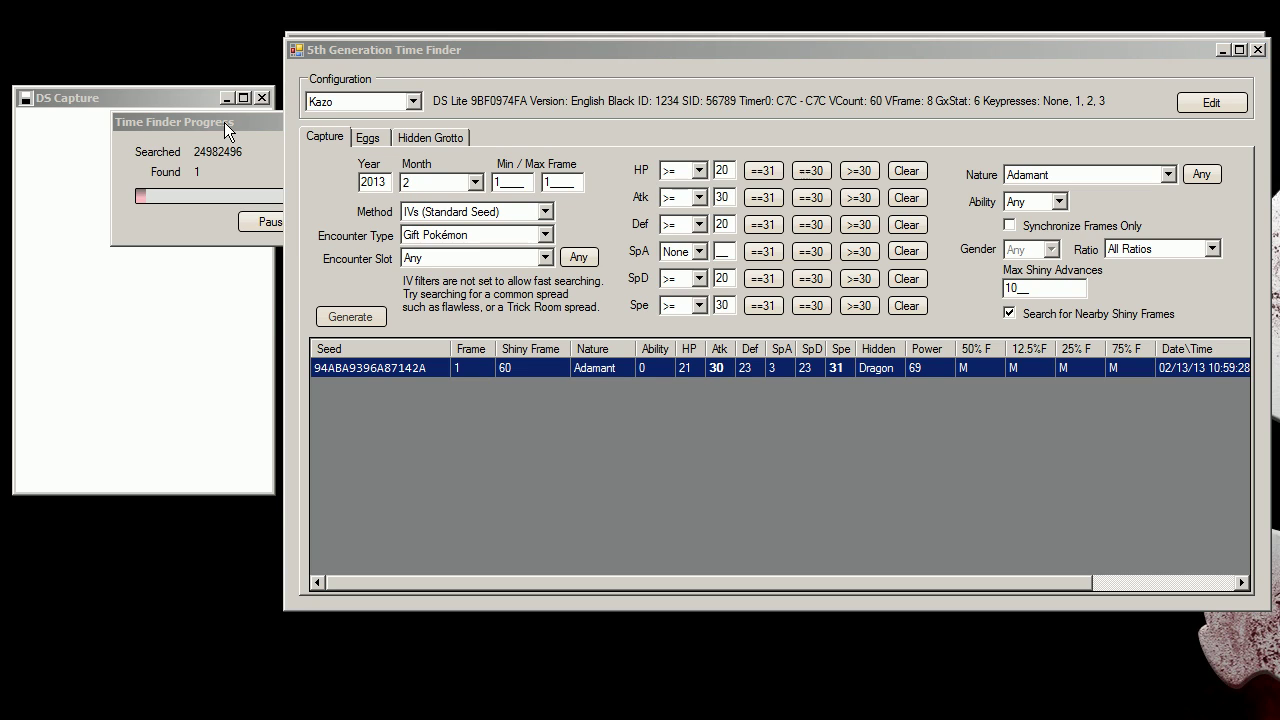
{"action": "left_click", "coordinate": [205, 228]}
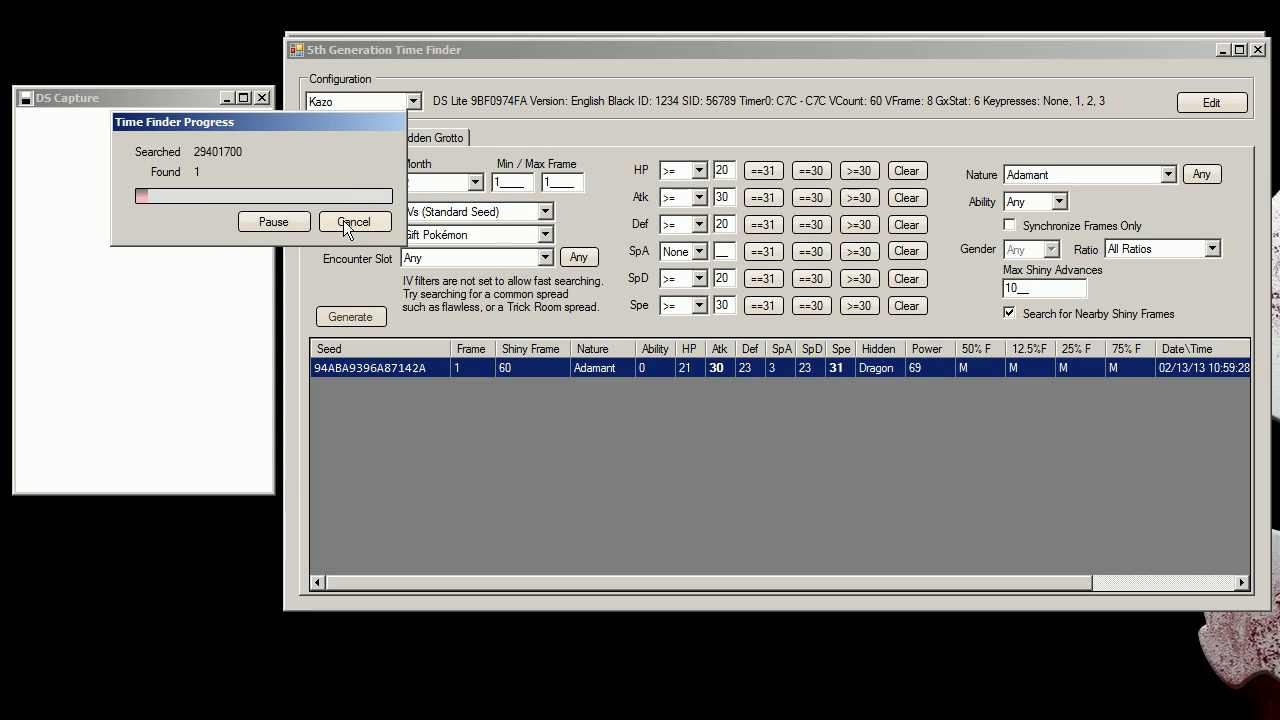
{"action": "left_click", "coordinate": [344, 226]}
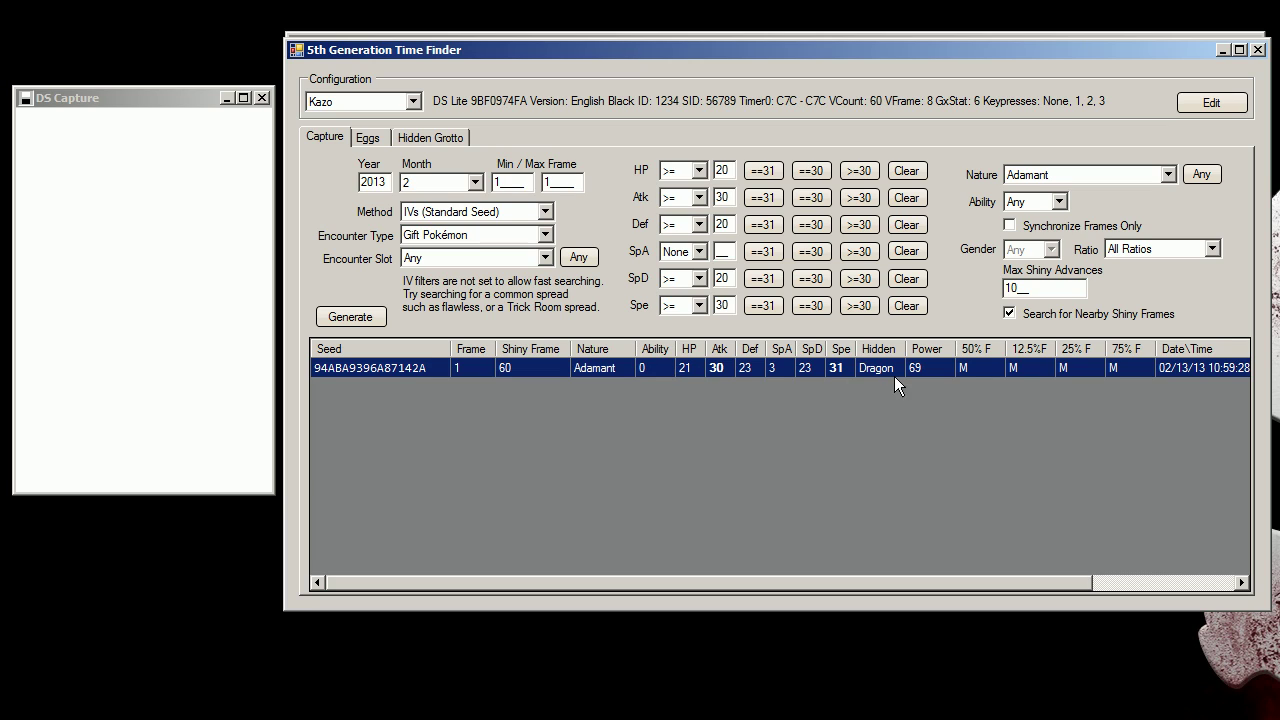
{"action": "left_click_drag", "start_coordinate": [1009, 588], "coordinate": [1211, 596]}
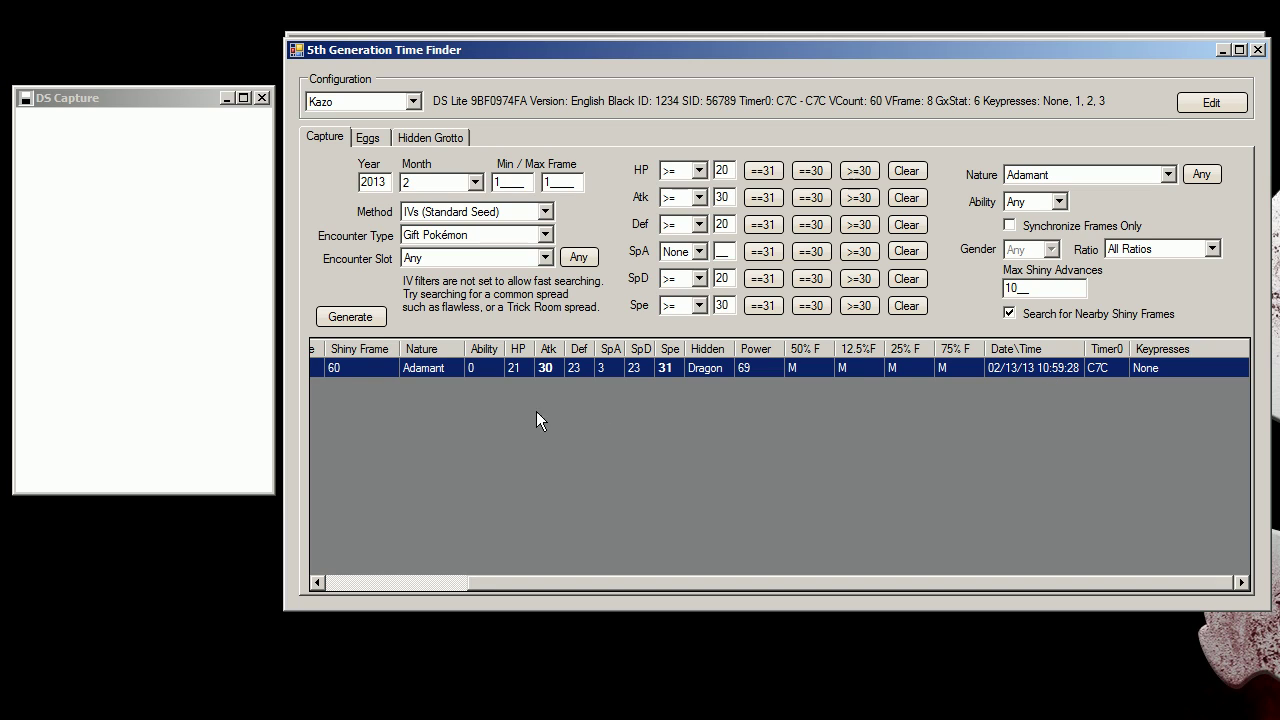
Bring the main RNG Reporter window forward and set its method to Gen 5 PIDRNG
{"action": "left_click_drag", "start_coordinate": [469, 44], "coordinate": [468, 51]}
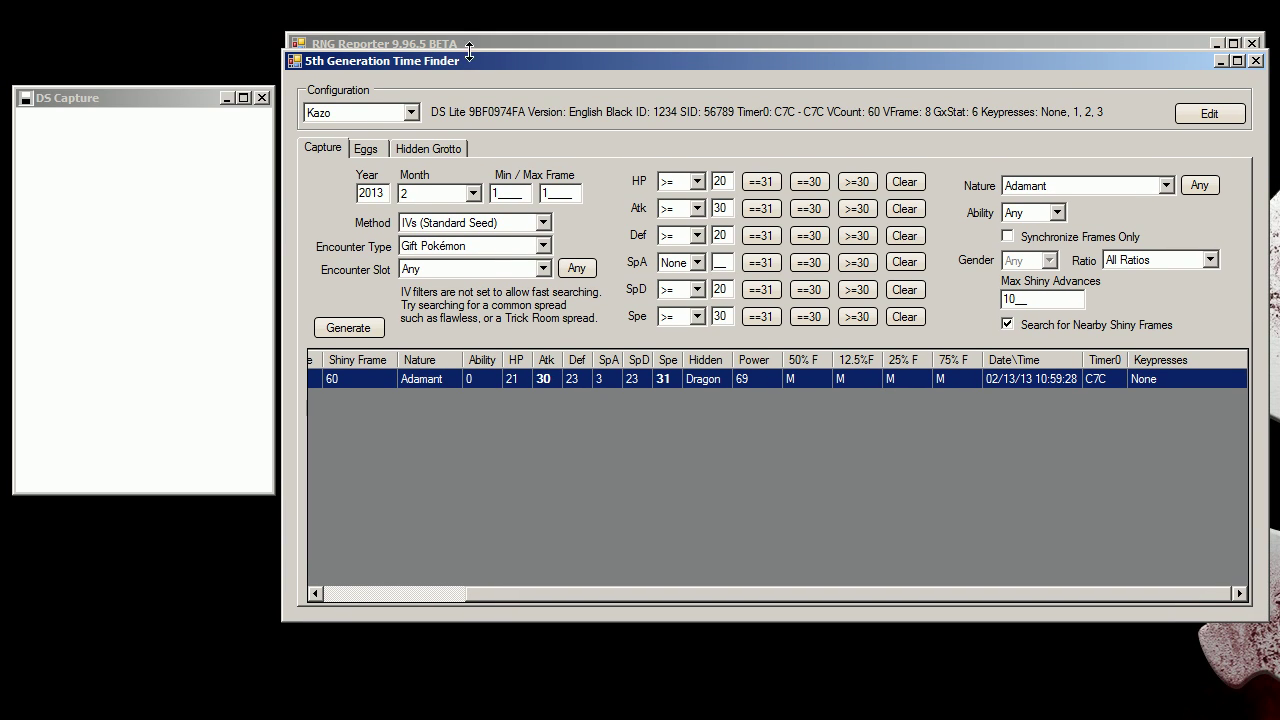
{"action": "left_click", "coordinate": [474, 41]}
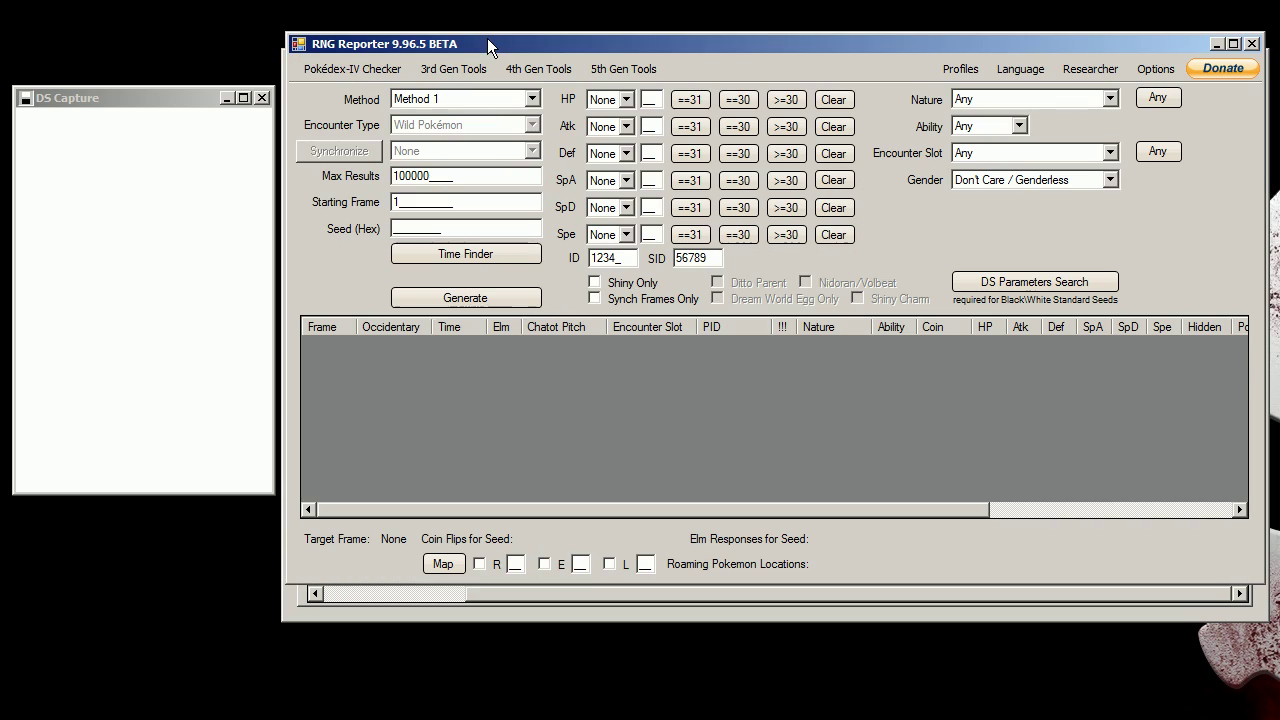
{"action": "left_click", "coordinate": [530, 100]}
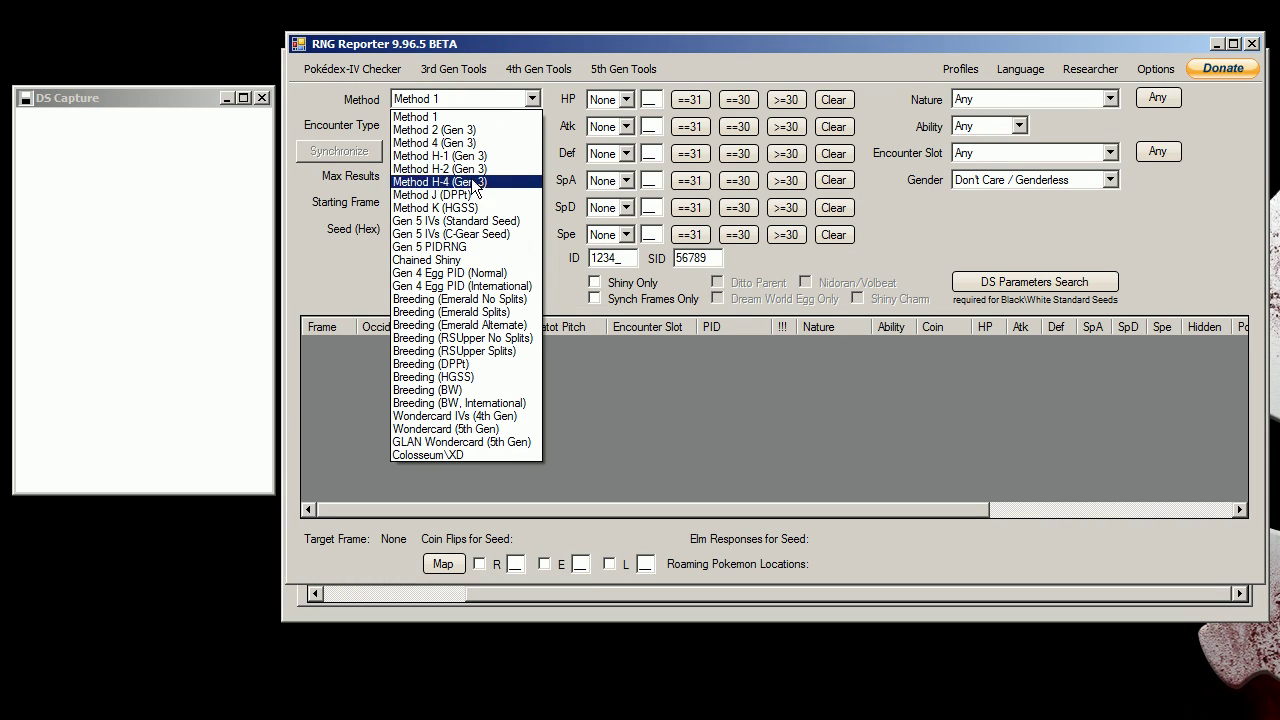
{"action": "left_click", "coordinate": [440, 250]}
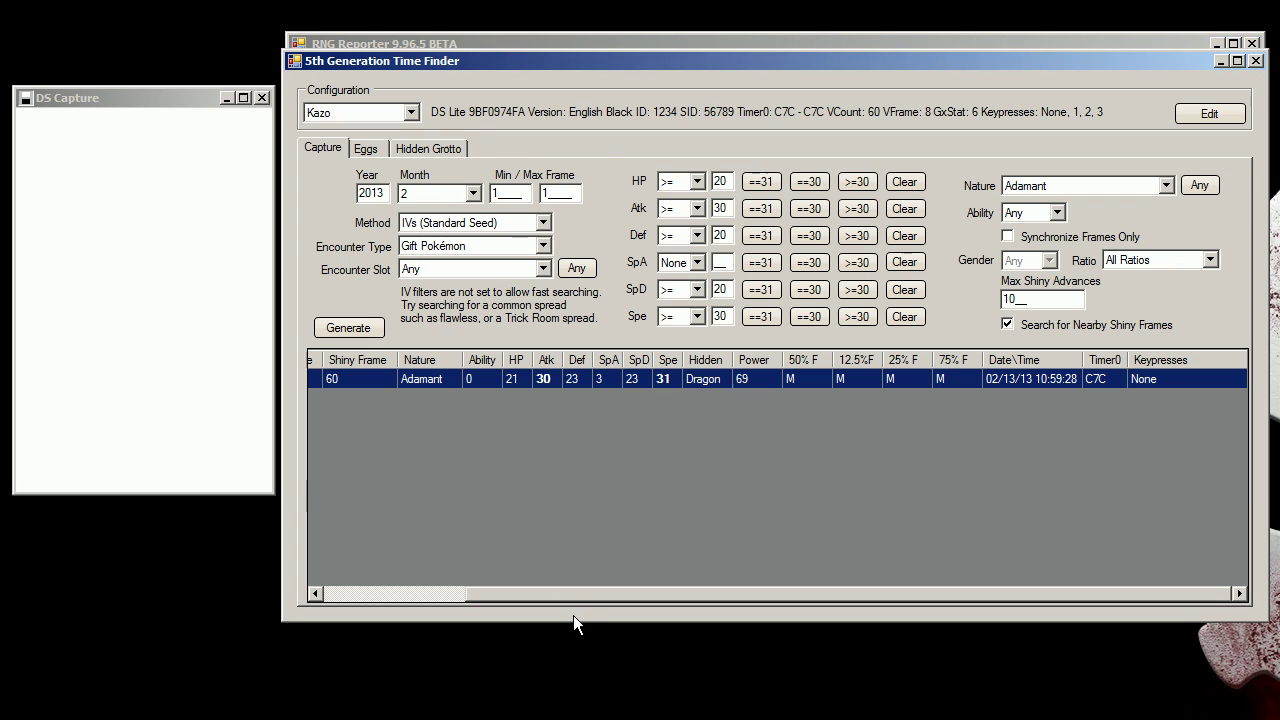
Copy the found result's seed from the Time Finder and paste it as the hex seed in the main RNG Reporter window
{"action": "right_click", "coordinate": [708, 371]}
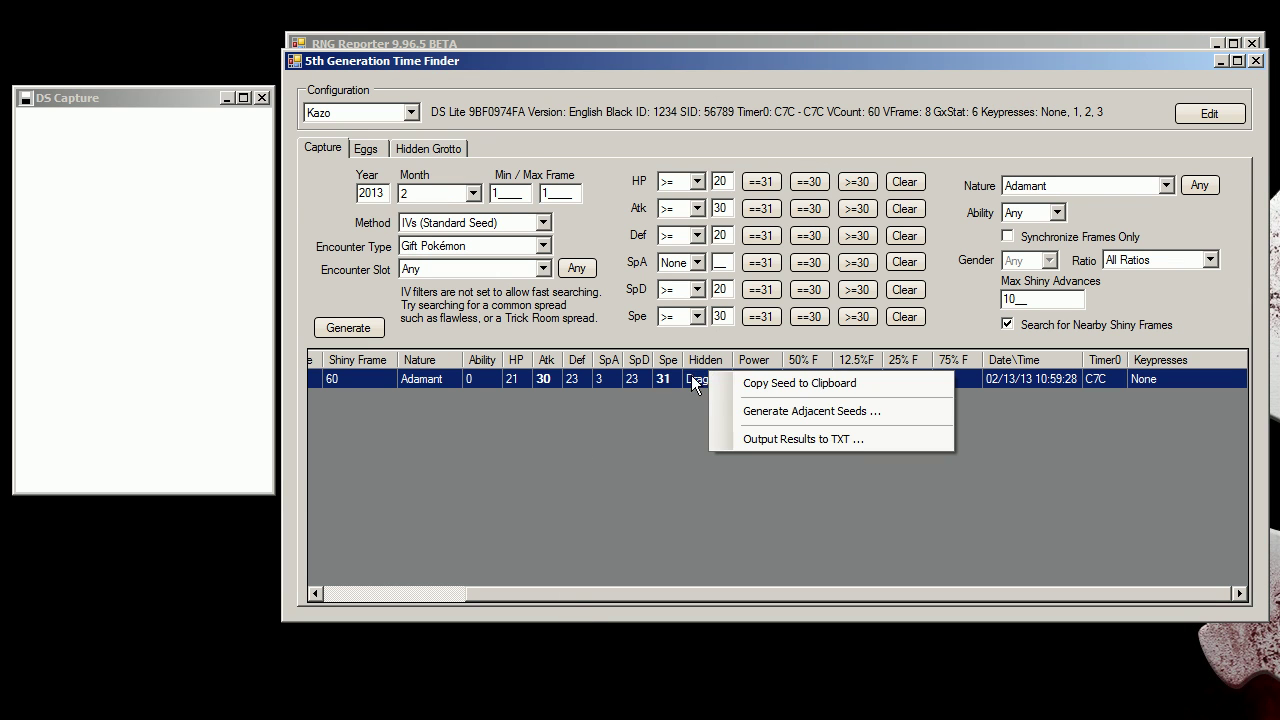
{"action": "left_click", "coordinate": [785, 383]}
{"action": "left_click", "coordinate": [466, 40]}
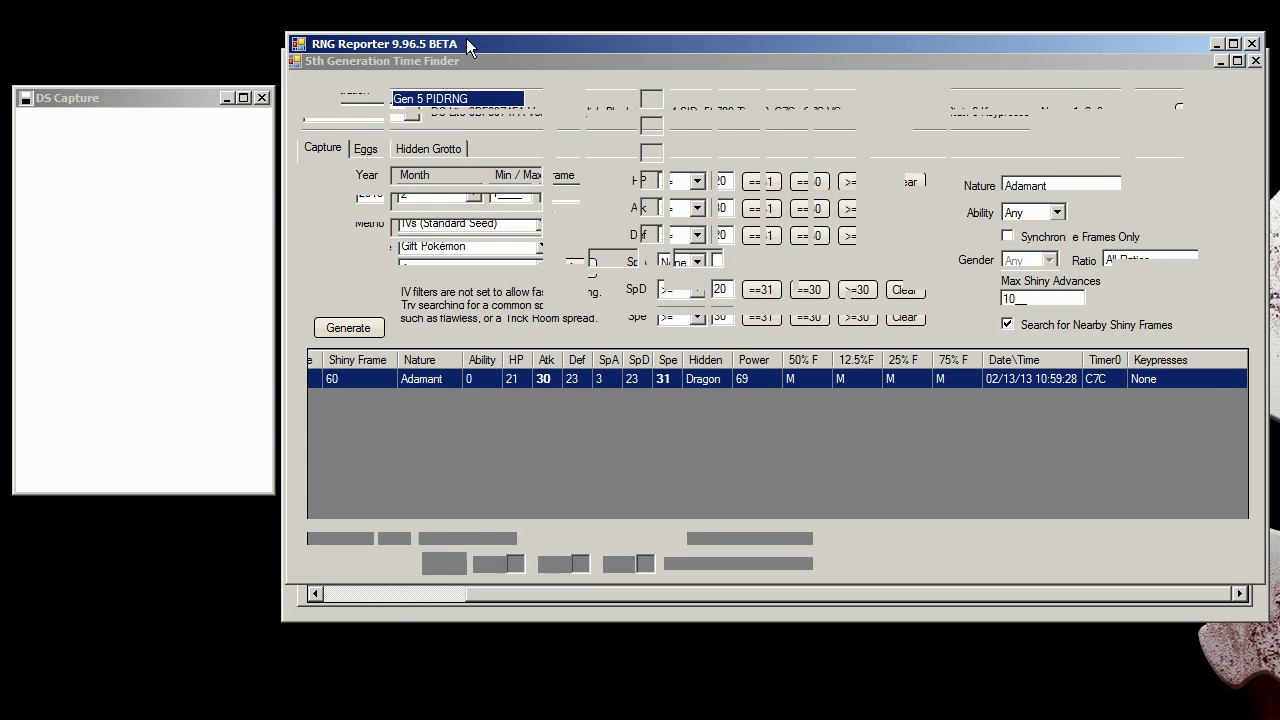
{"action": "left_click_drag", "start_coordinate": [490, 228], "coordinate": [356, 228]}
{"action": "right_click", "coordinate": [416, 227]}
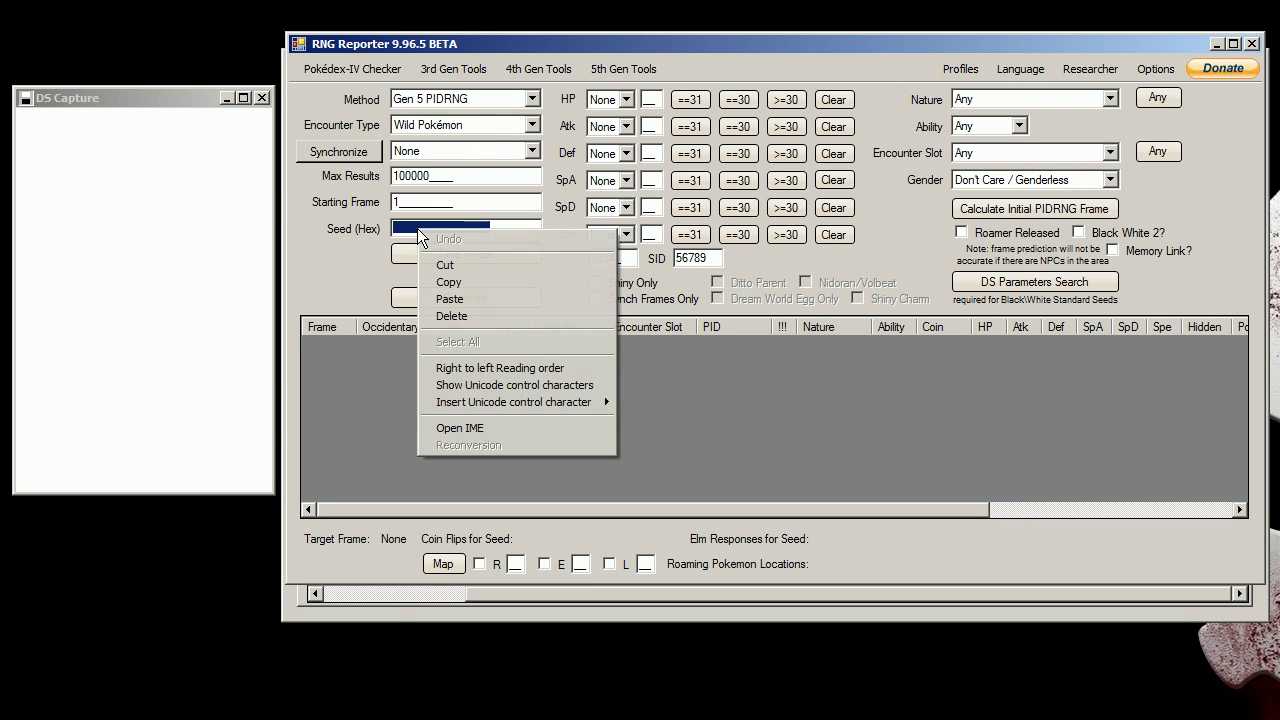
{"action": "left_click", "coordinate": [455, 296]}
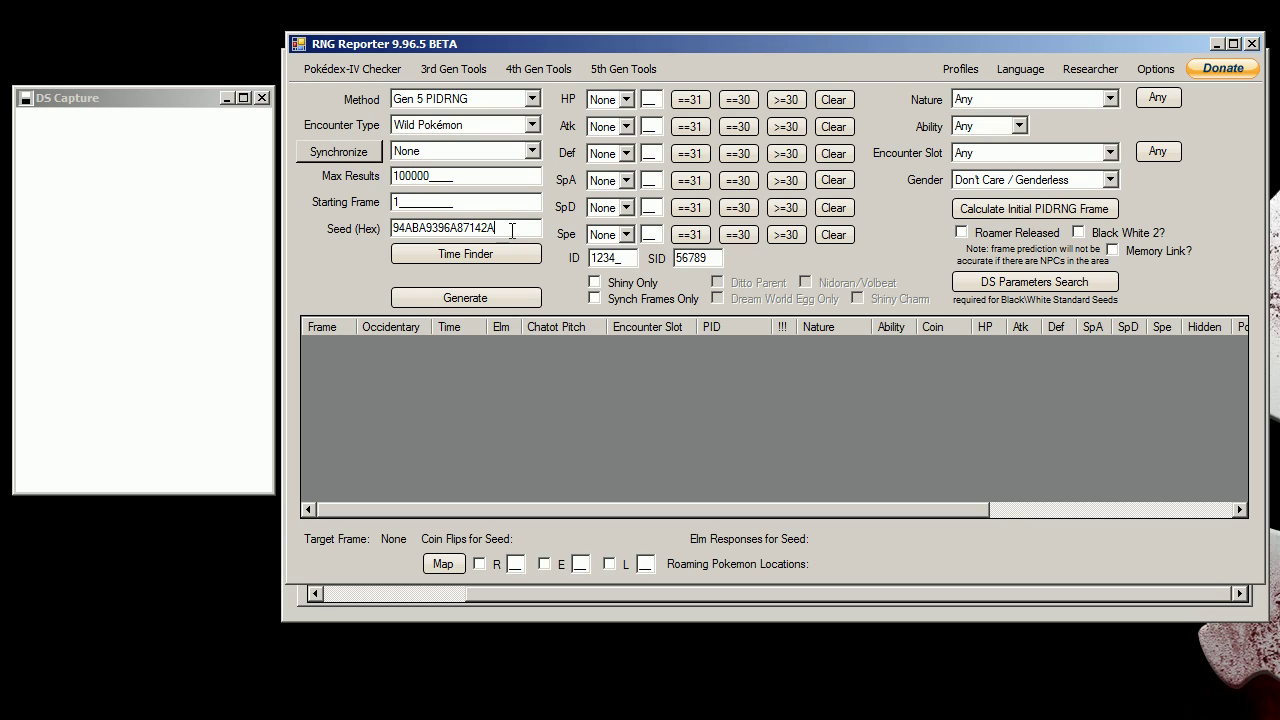
Calculate the initial PIDRNG frame for the pasted seed and generate the frame list from that starting frame
{"action": "left_click", "coordinate": [1025, 215]}
{"action": "left_click", "coordinate": [440, 201]}
{"action": "left_click", "coordinate": [485, 253]}
{"action": "left_click", "coordinate": [373, 268]}
{"action": "left_click", "coordinate": [452, 297]}
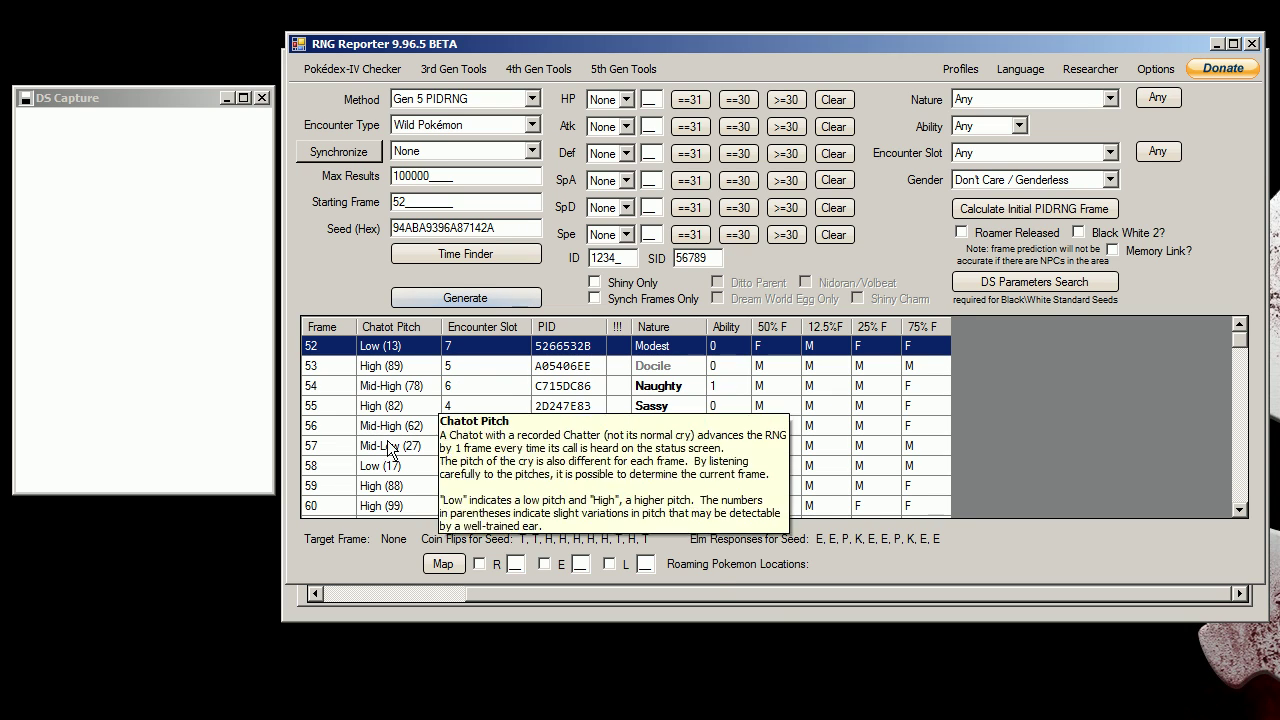
Set the encounter type to Gift Pokémon and regenerate the PIDRNG frame list
{"action": "left_click", "coordinate": [534, 124]}
{"action": "left_click", "coordinate": [424, 260]}
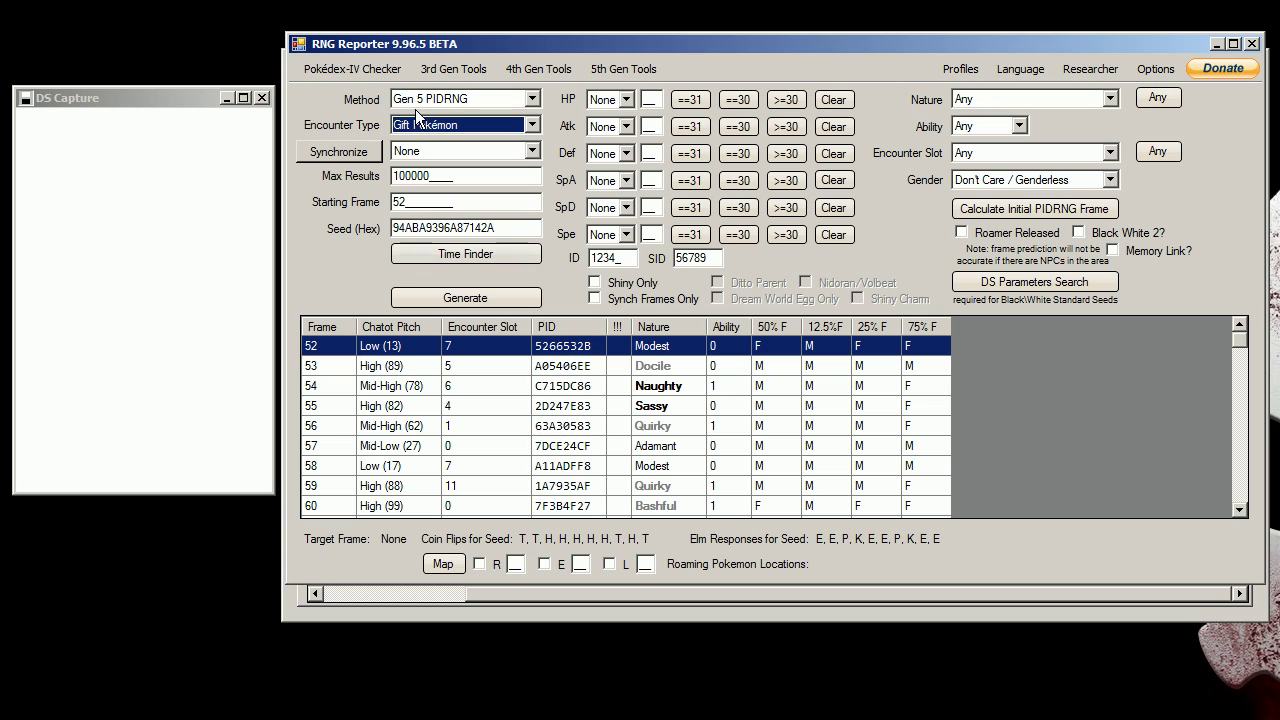
{"action": "left_click", "coordinate": [467, 299]}
{"action": "left_click", "coordinate": [467, 299]}
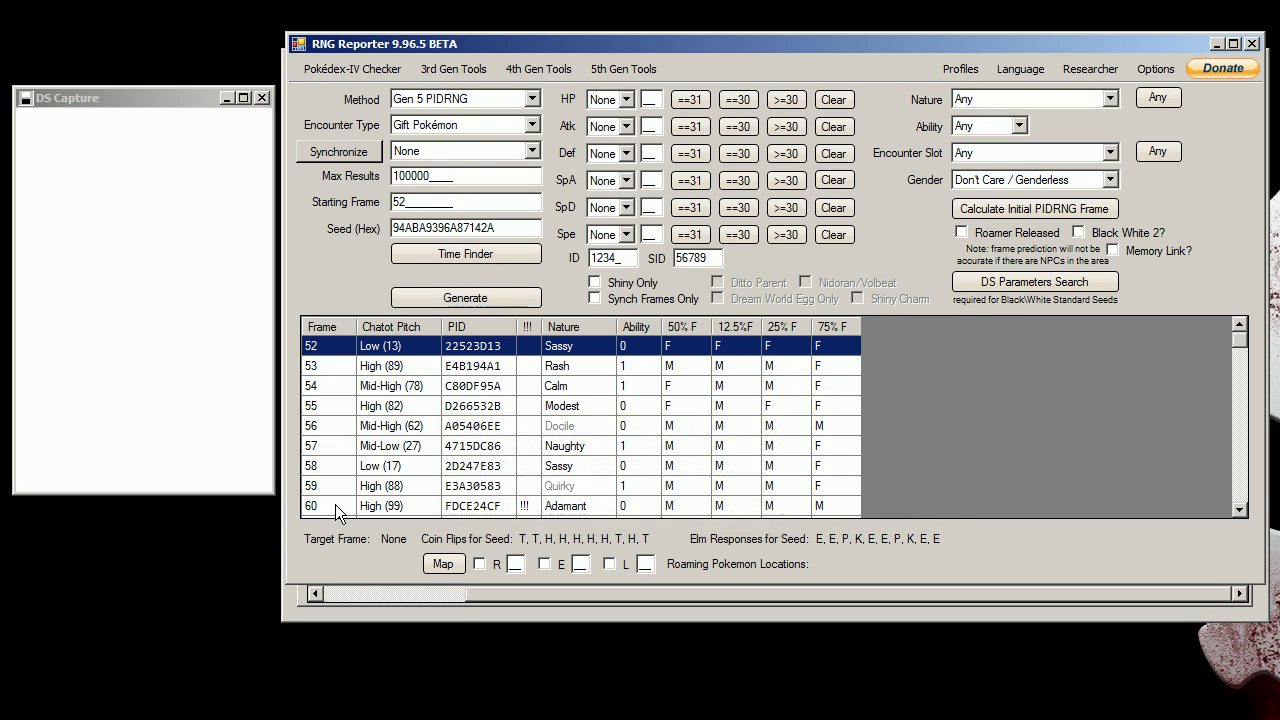
Examine the shiny Adamant frame 60 and trace each frame advance from frame 52 up to it
{"action": "left_click", "coordinate": [552, 506]}
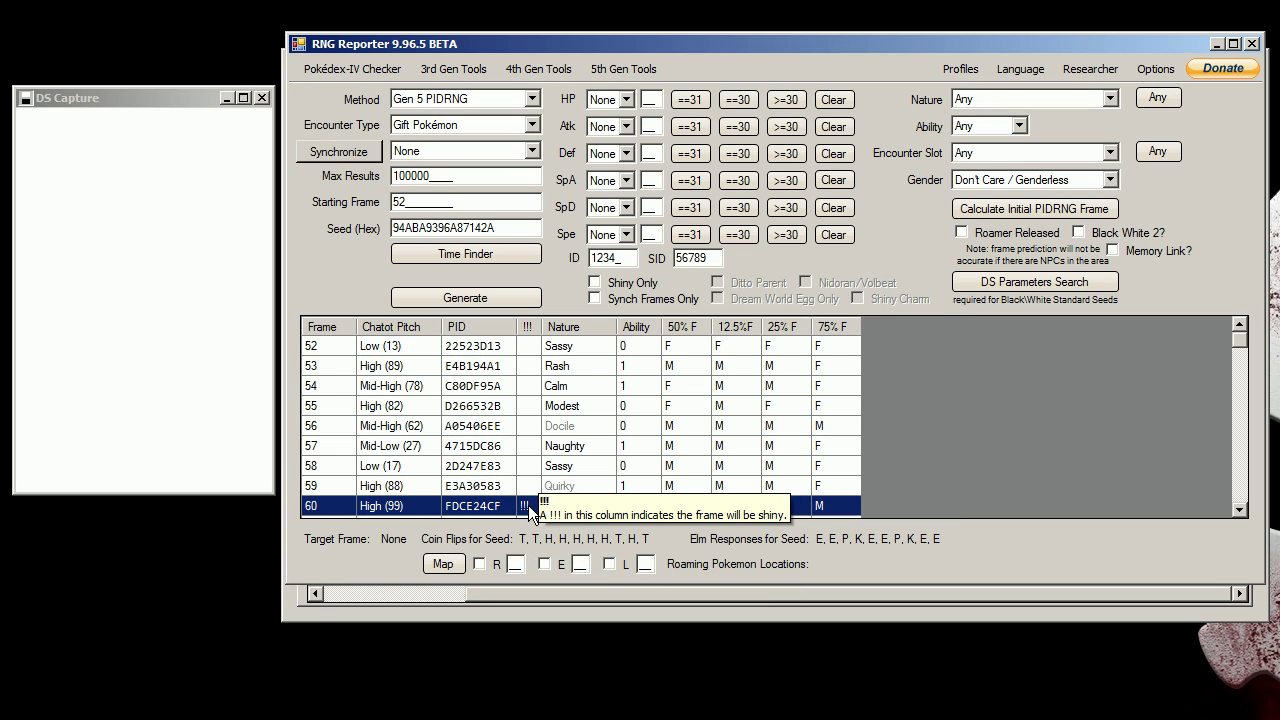
{"action": "left_click", "coordinate": [322, 350]}
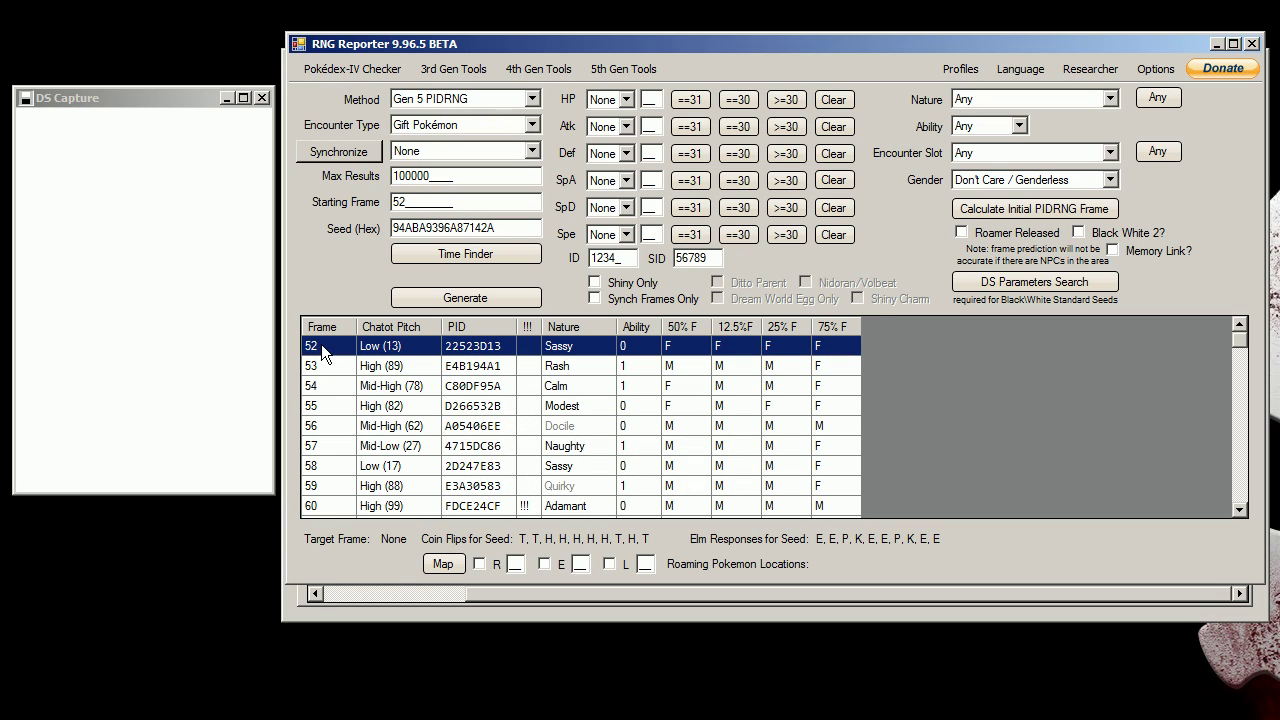
{"action": "left_click", "coordinate": [320, 372]}
{"action": "left_click", "coordinate": [320, 386]}
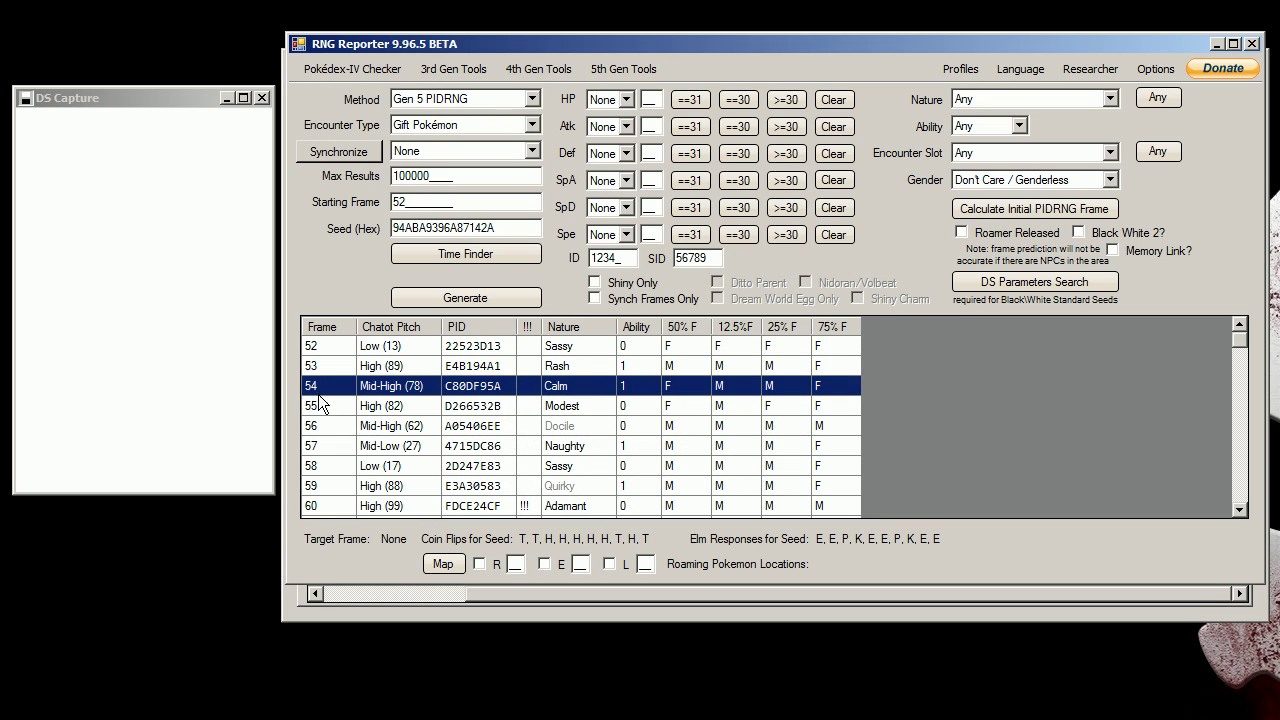
{"action": "left_click", "coordinate": [320, 405]}
{"action": "left_click", "coordinate": [320, 425]}
{"action": "left_click", "coordinate": [318, 445]}
{"action": "left_click", "coordinate": [316, 465]}
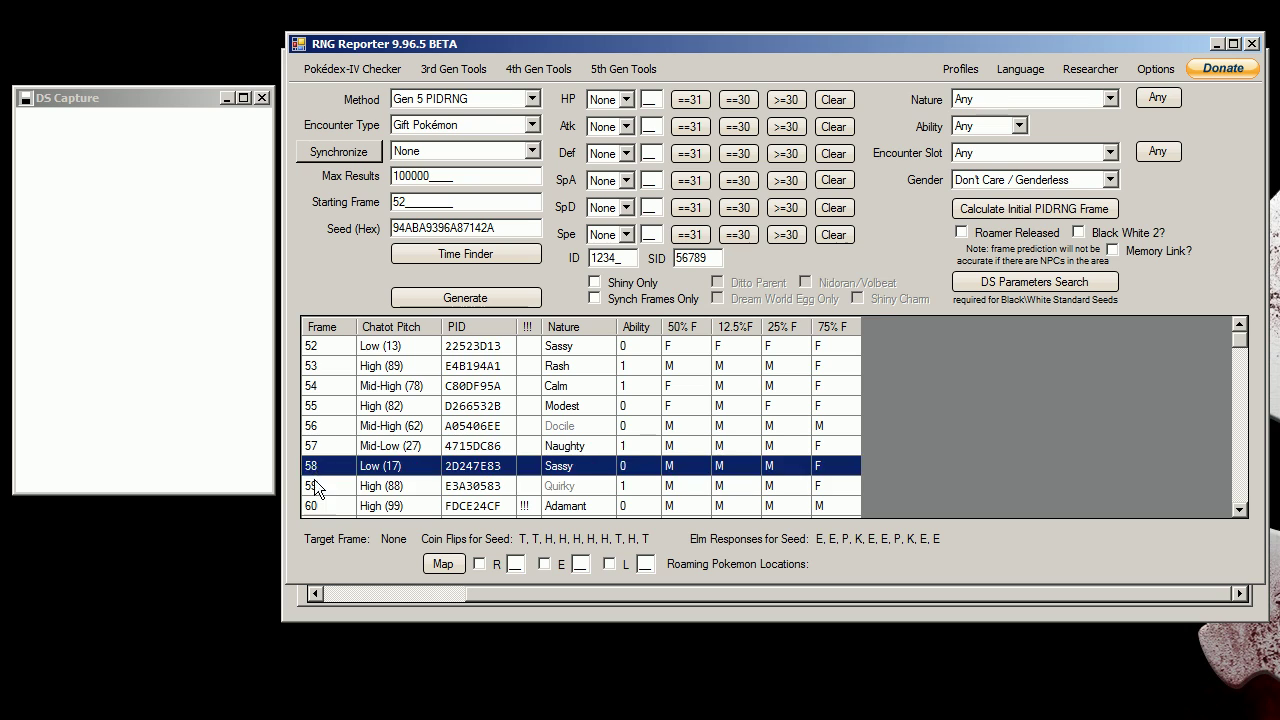
{"action": "left_click", "coordinate": [315, 485]}
{"action": "left_click", "coordinate": [322, 505]}
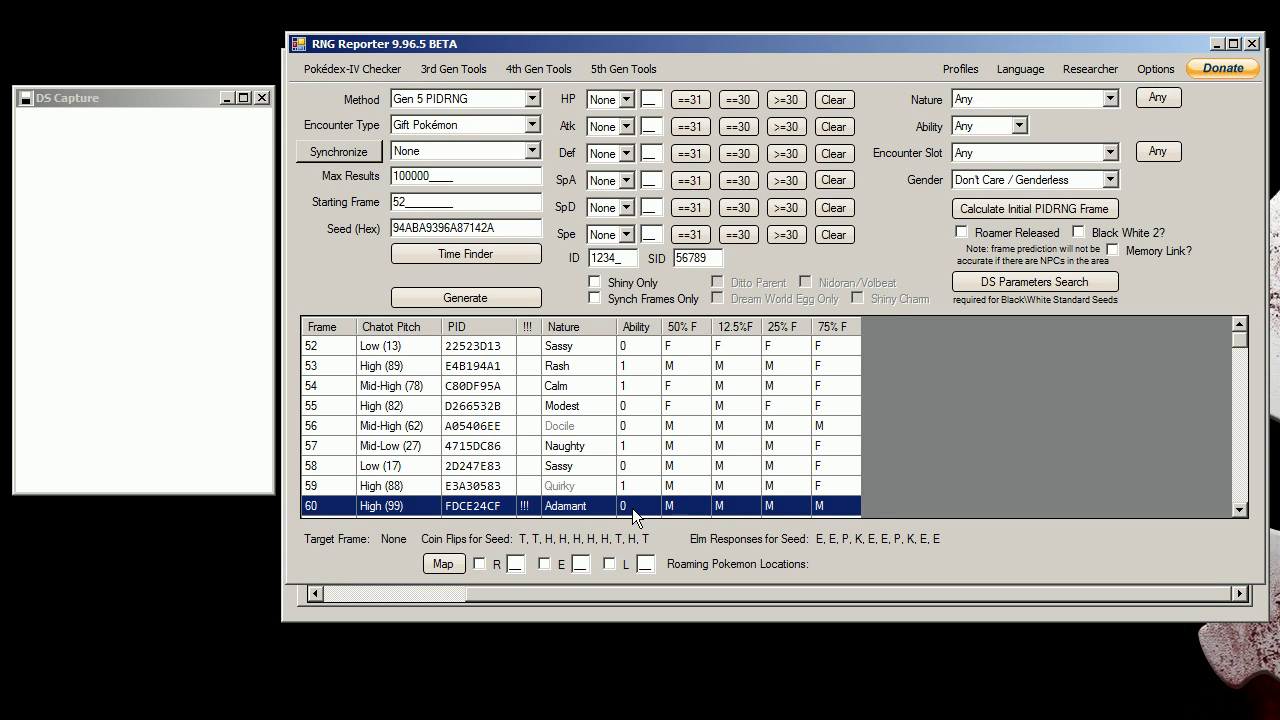
Review the Time Finder result, switch to EonTimer, set the target seconds to 28 and start the countdown
{"action": "left_click", "coordinate": [552, 612]}
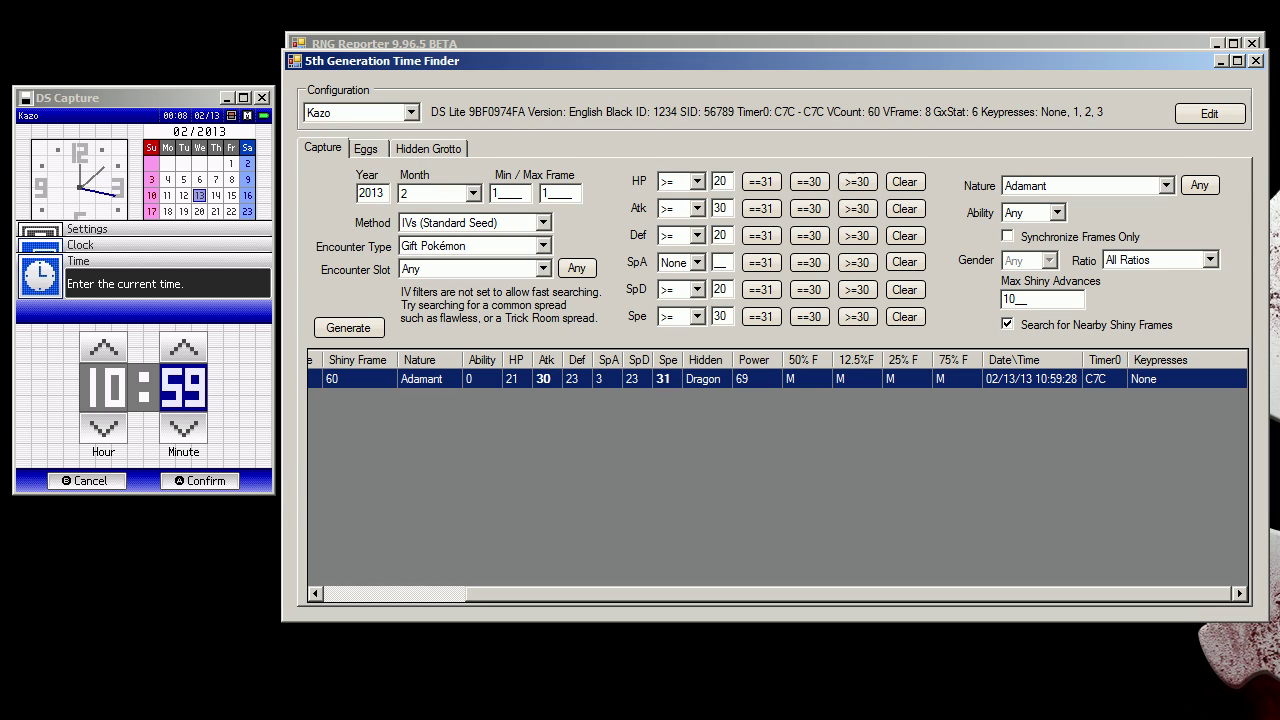
{"action": "key", "text": "alt+Tab"}
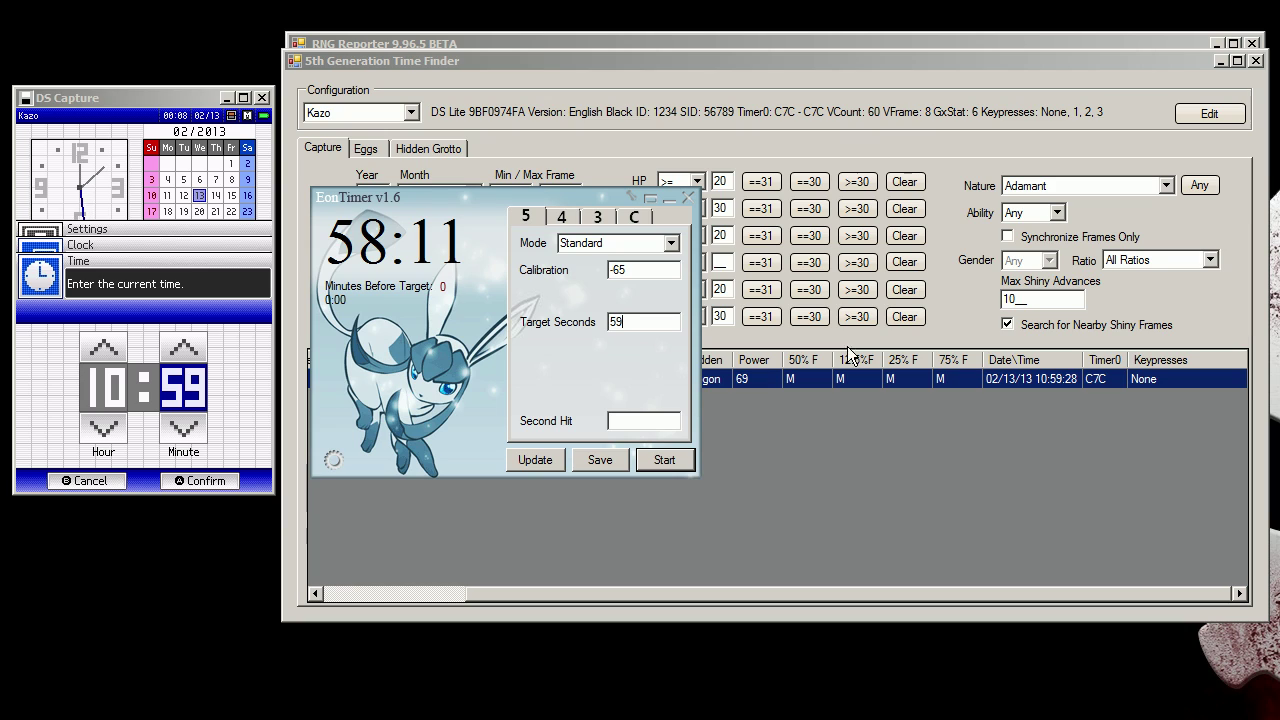
{"action": "left_click_drag", "start_coordinate": [626, 322], "coordinate": [518, 332]}
{"action": "type", "text": "2"}
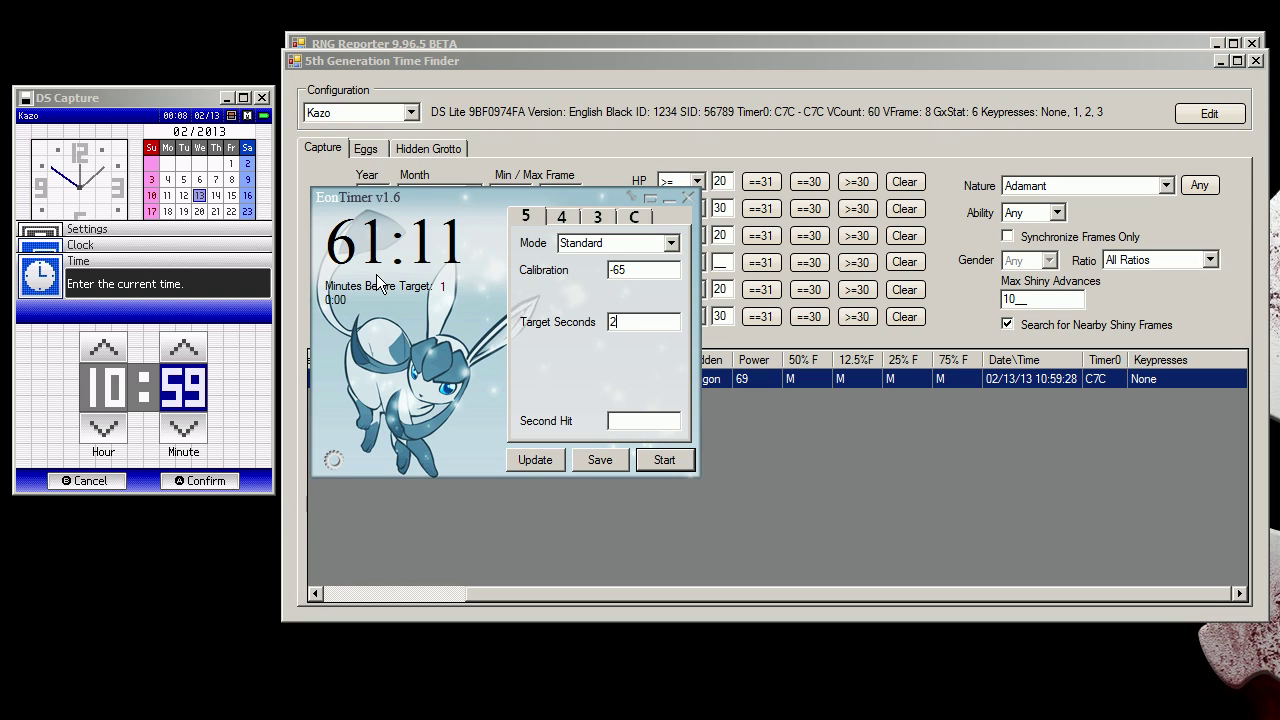
{"action": "left_click_drag", "start_coordinate": [622, 321], "coordinate": [558, 330]}
{"action": "type", "text": "28"}
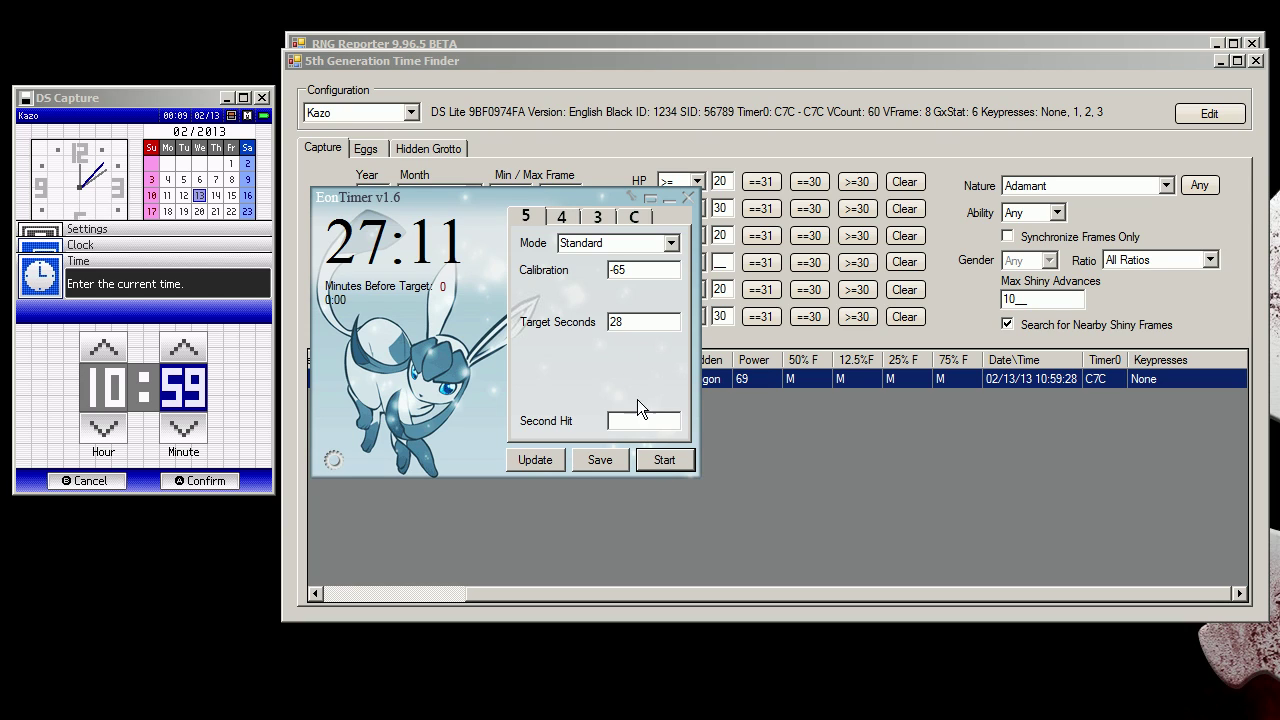
{"action": "left_click", "coordinate": [662, 461]}
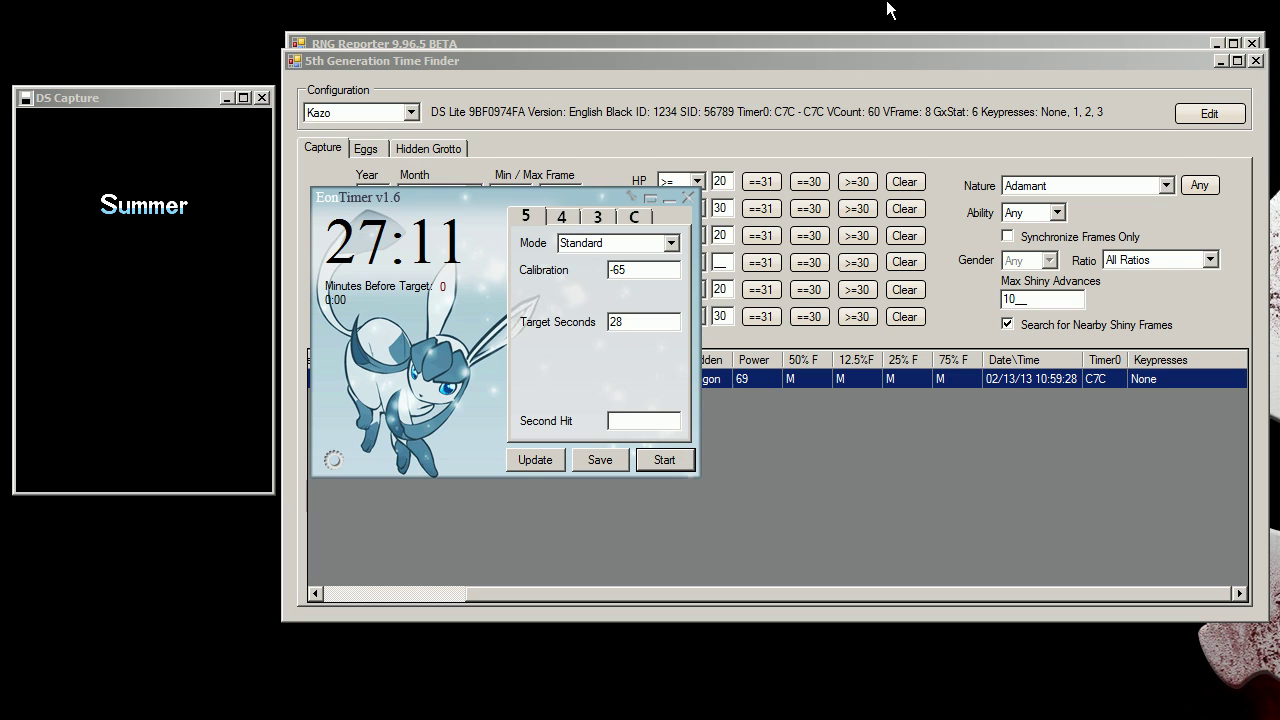
In the main RNG Reporter window, generate the seed's IV frames with the Gen 5 IVs (Standard Seed) method
{"action": "left_click", "coordinate": [864, 37]}
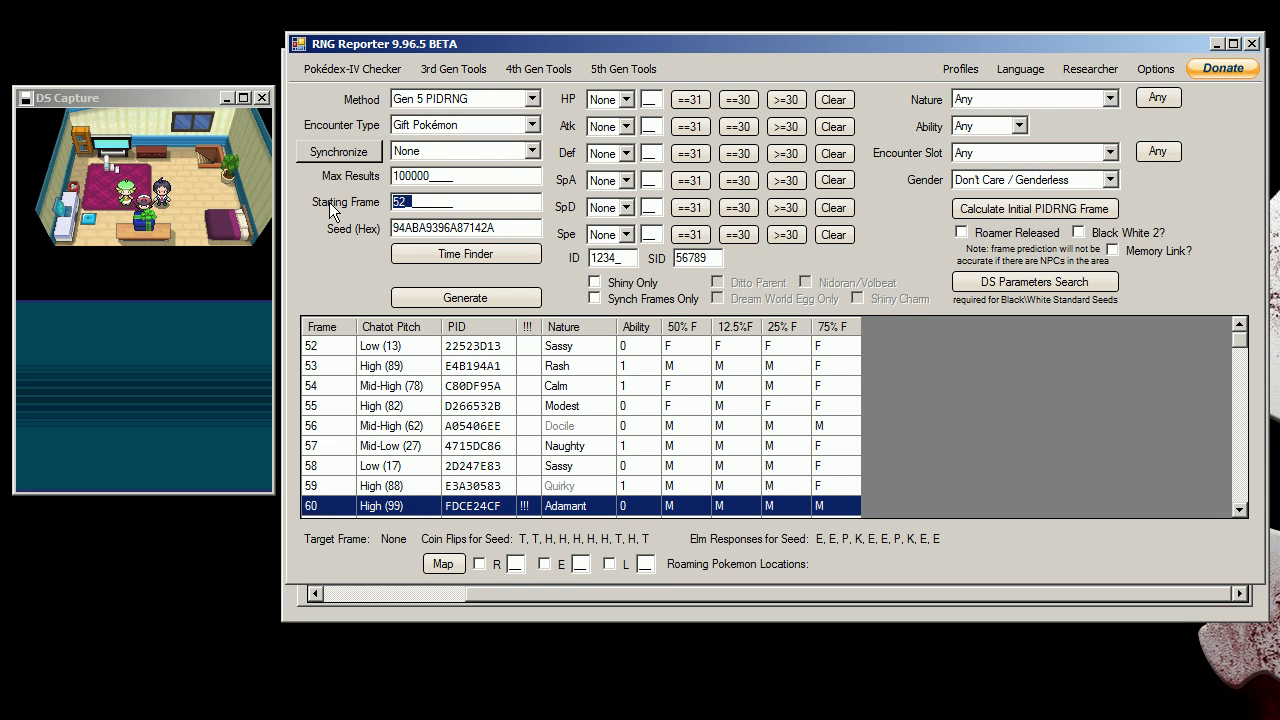
{"action": "left_click", "coordinate": [532, 100]}
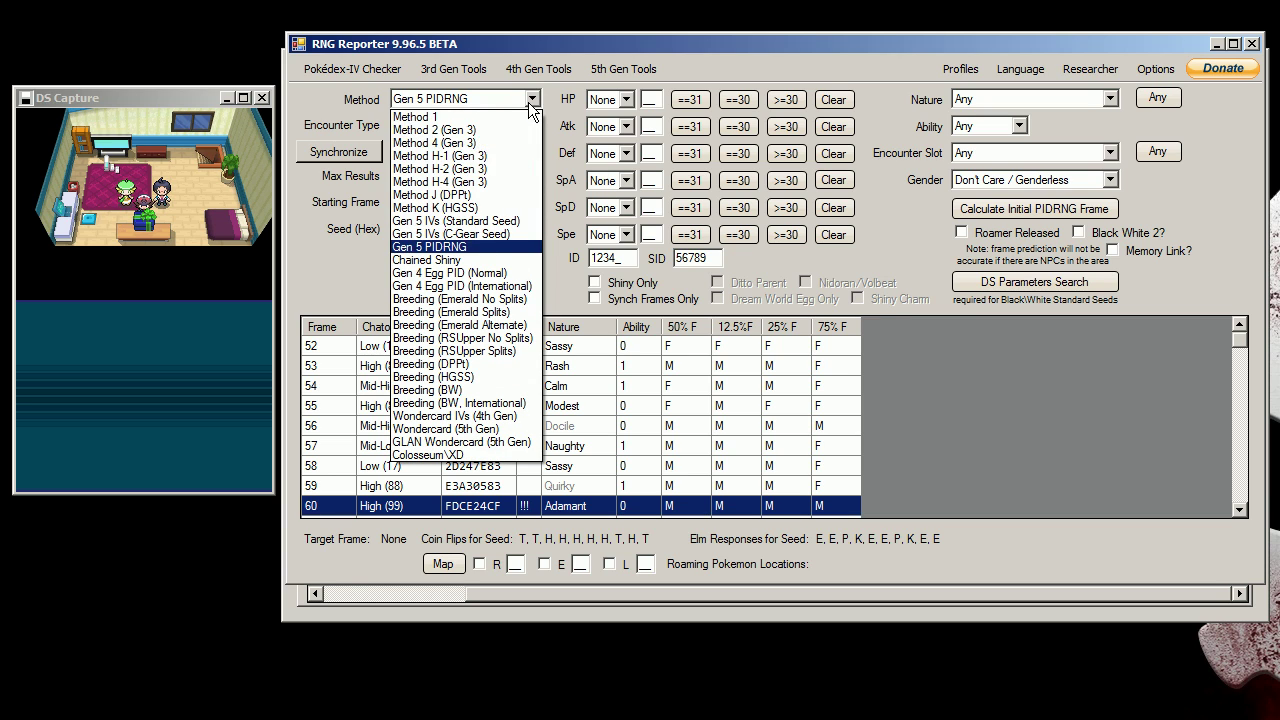
{"action": "left_click", "coordinate": [435, 221]}
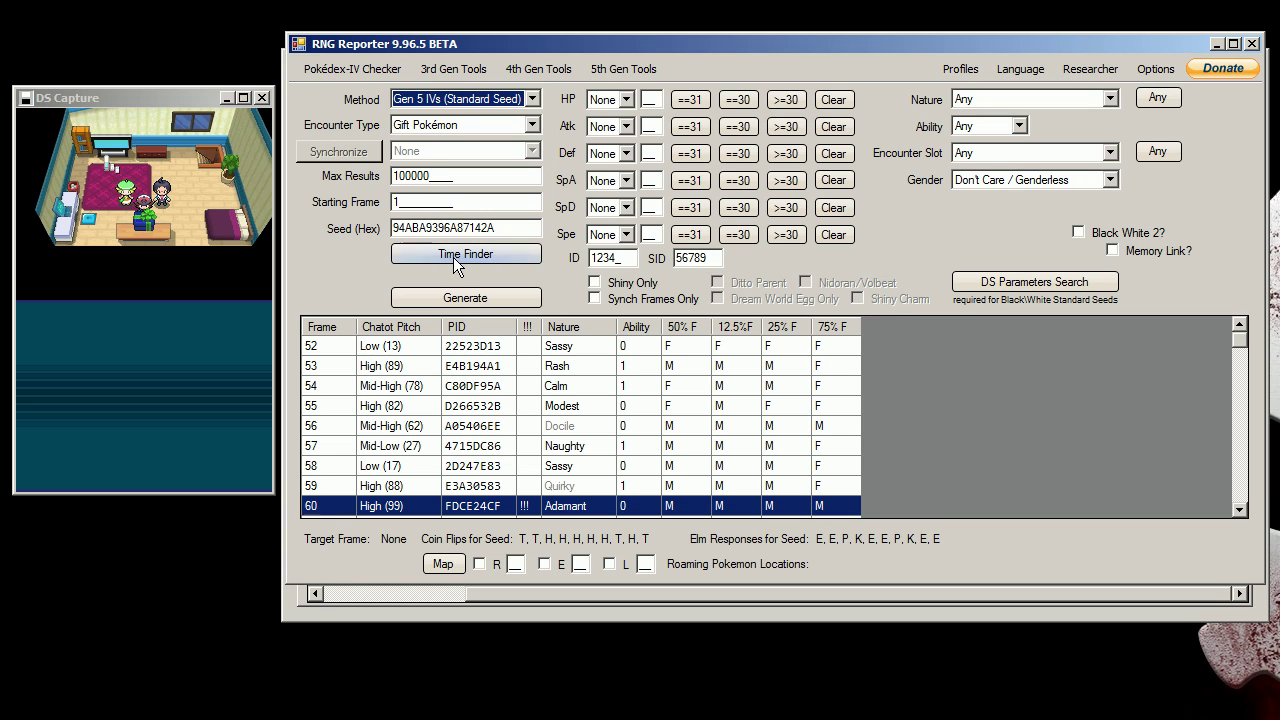
{"action": "left_click", "coordinate": [465, 297]}
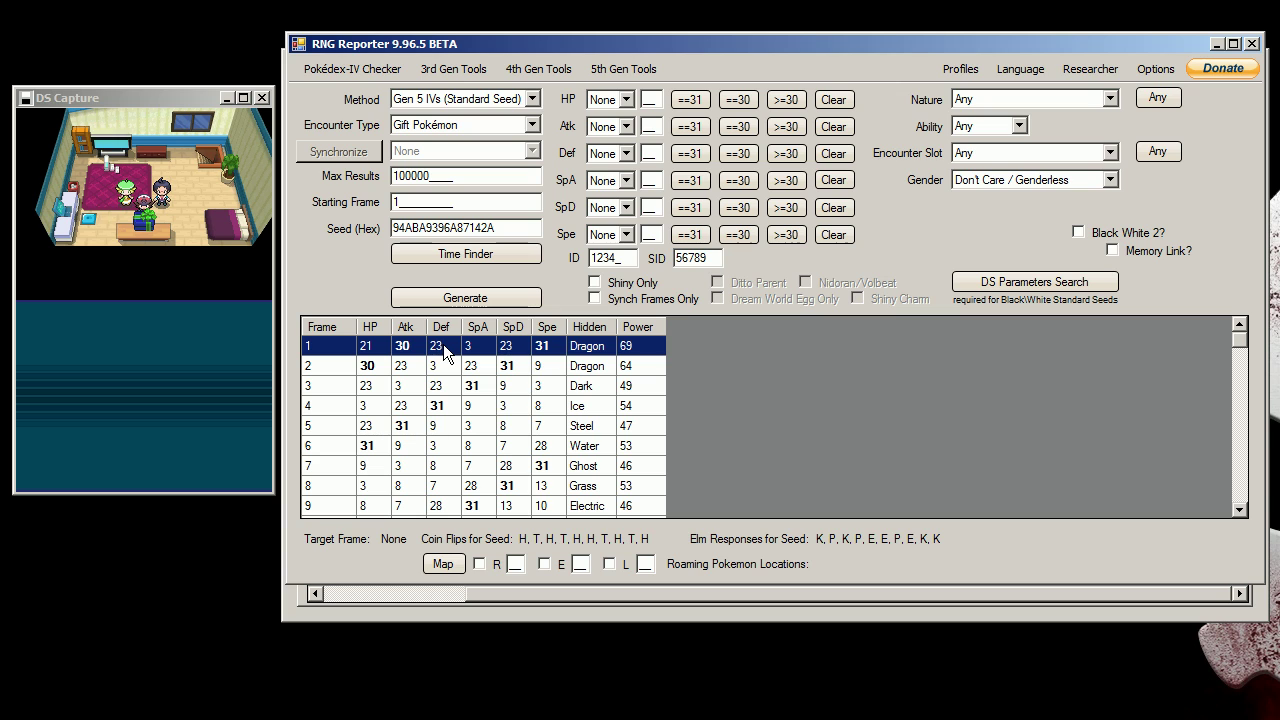
Return the method to Gen 5 PIDRNG, recalculate the initial frame and regenerate the gift Pokémon frames
{"action": "left_click", "coordinate": [530, 99]}
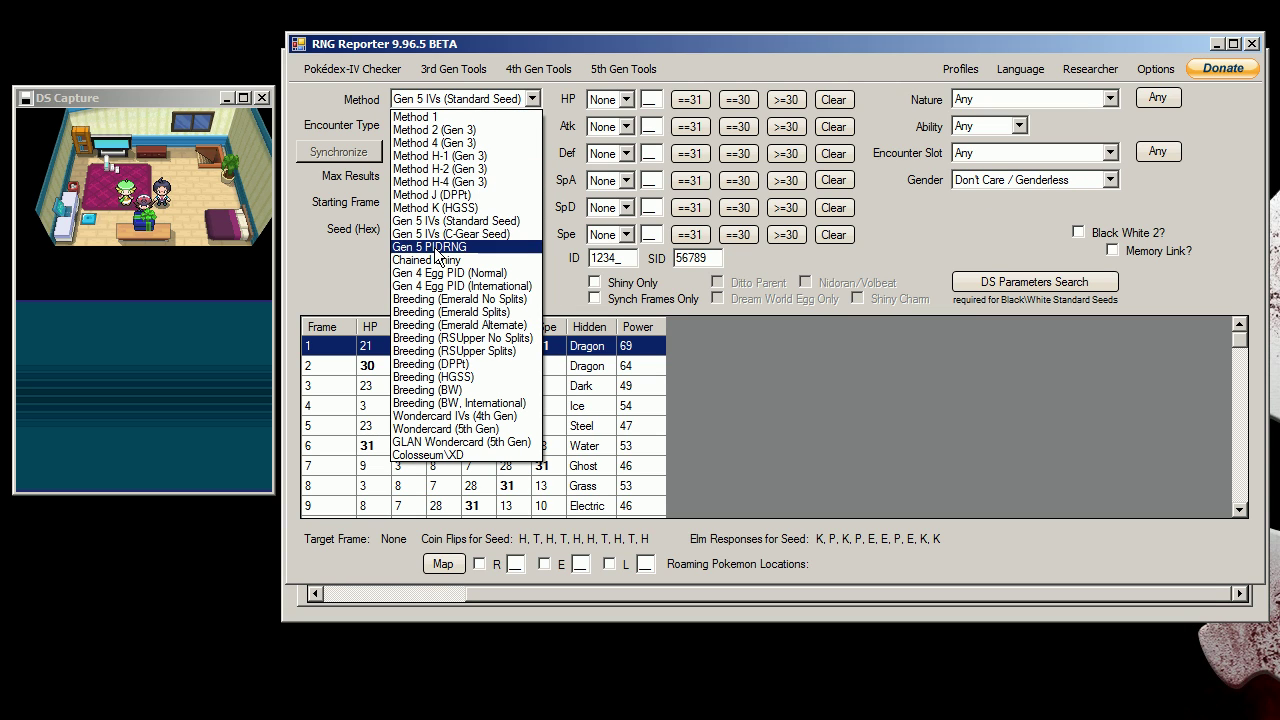
{"action": "left_click", "coordinate": [460, 247]}
{"action": "left_click", "coordinate": [1013, 218]}
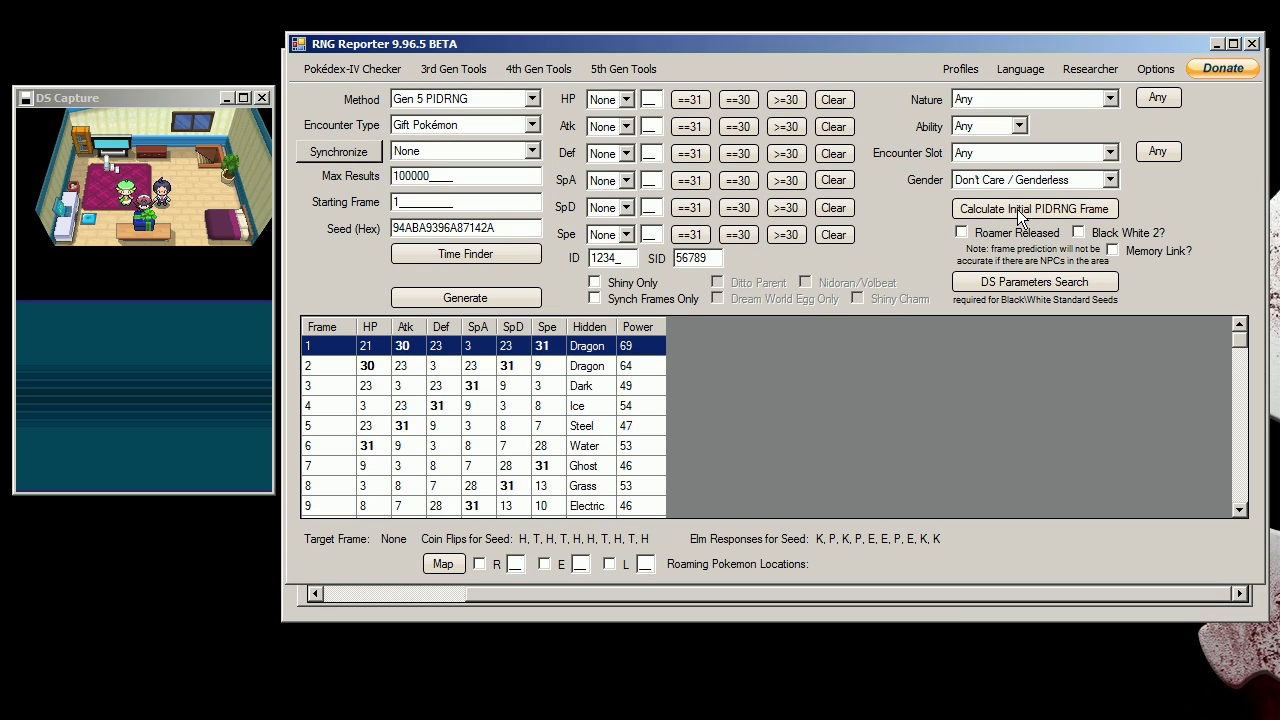
{"action": "left_click", "coordinate": [443, 300]}
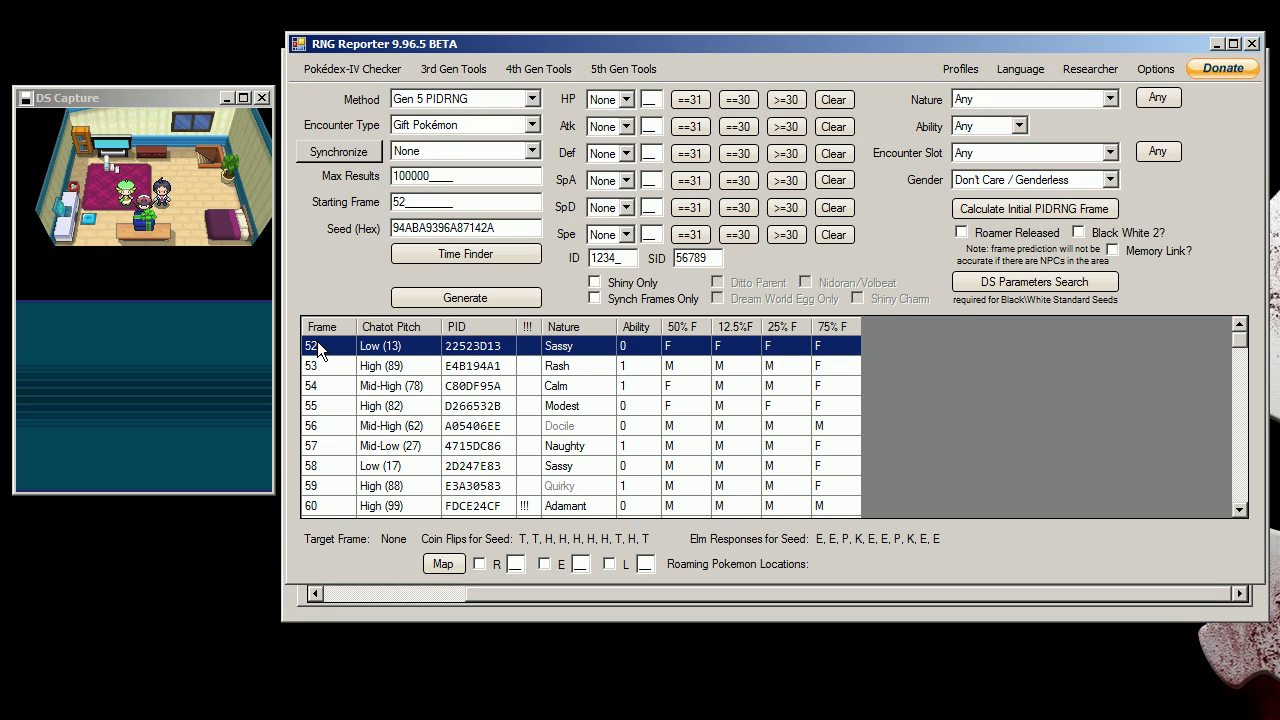
Check target frame 60, and mark the reached frame from 53 through 58 as each in-game save advances it
{"action": "left_click", "coordinate": [323, 507]}
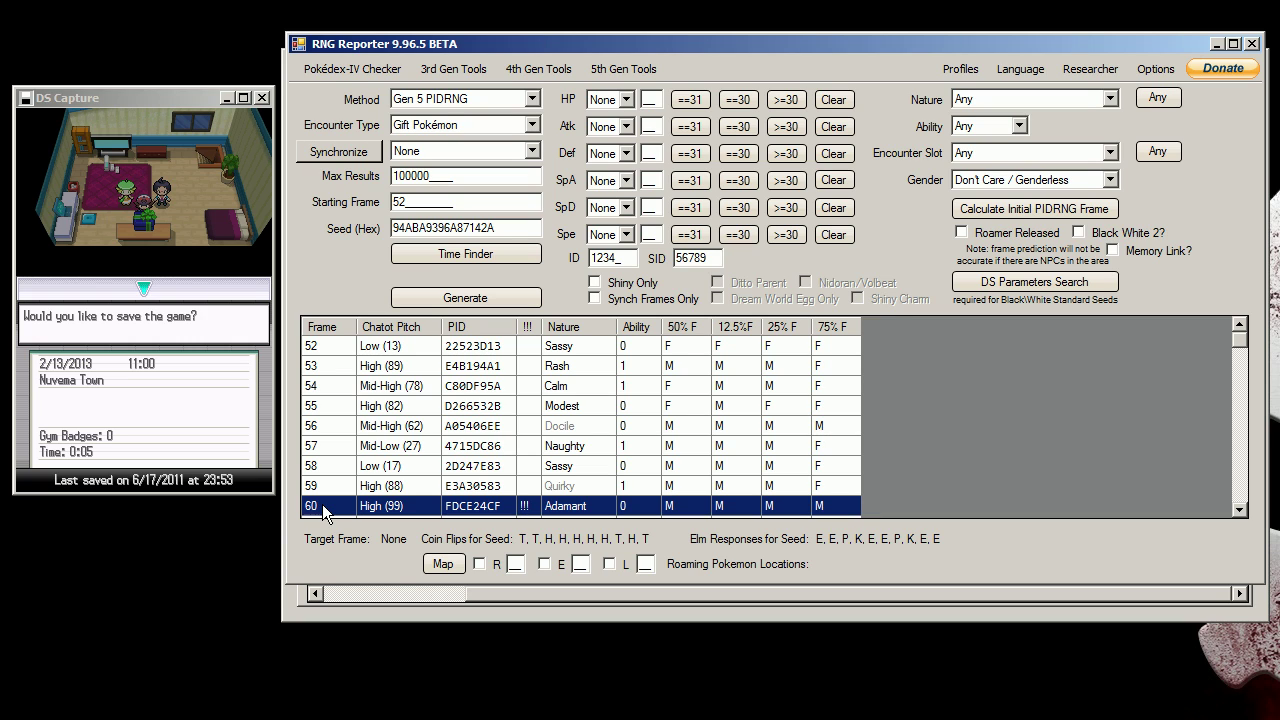
{"action": "left_click", "coordinate": [326, 366]}
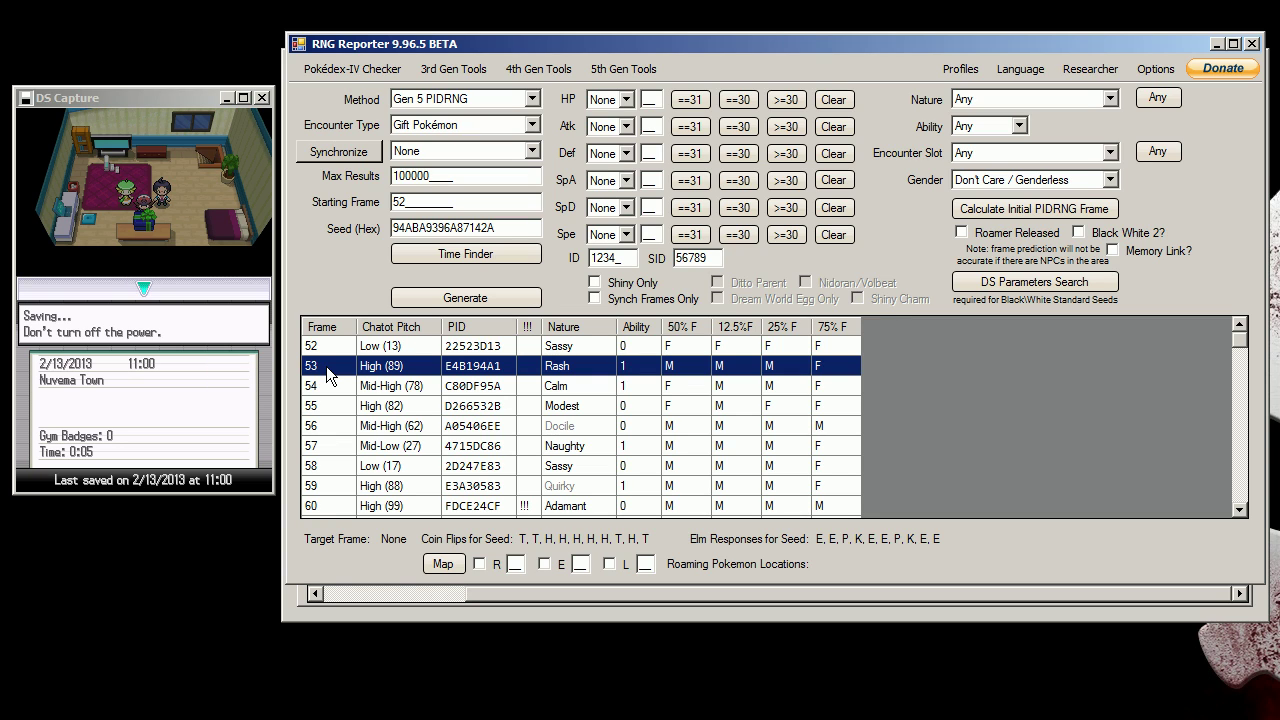
{"action": "left_click", "coordinate": [321, 388]}
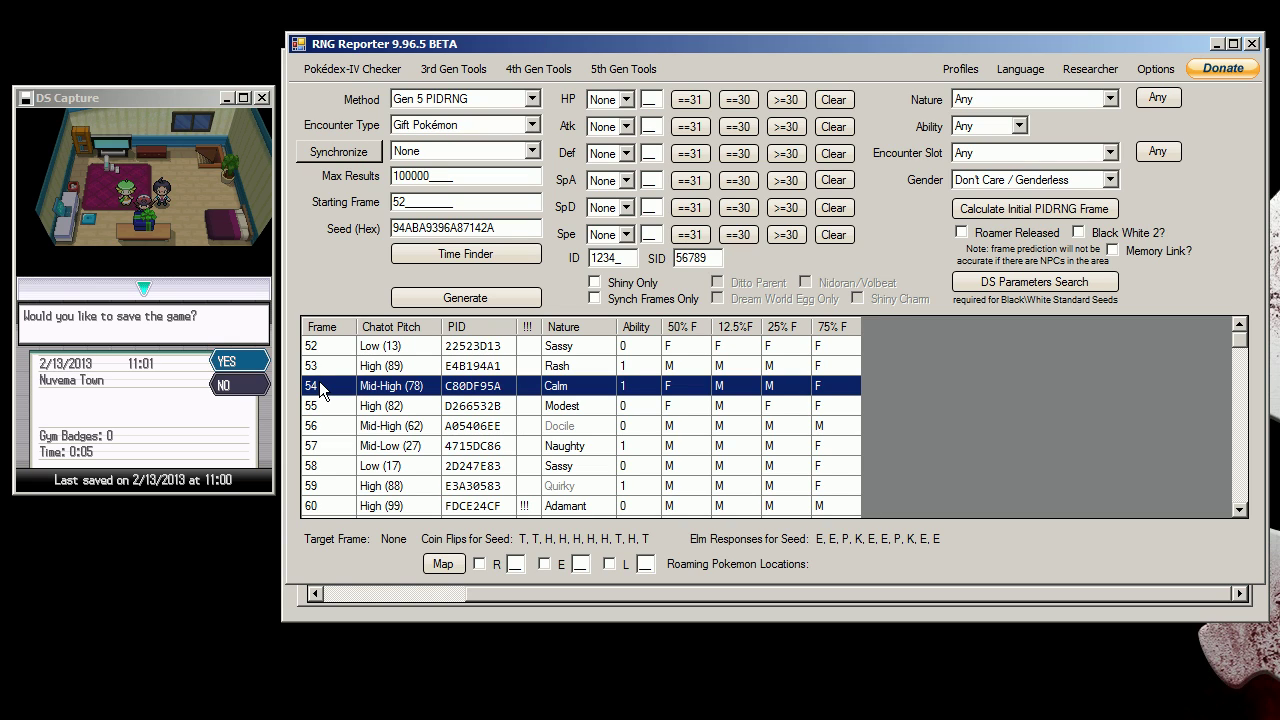
{"action": "left_click", "coordinate": [323, 414]}
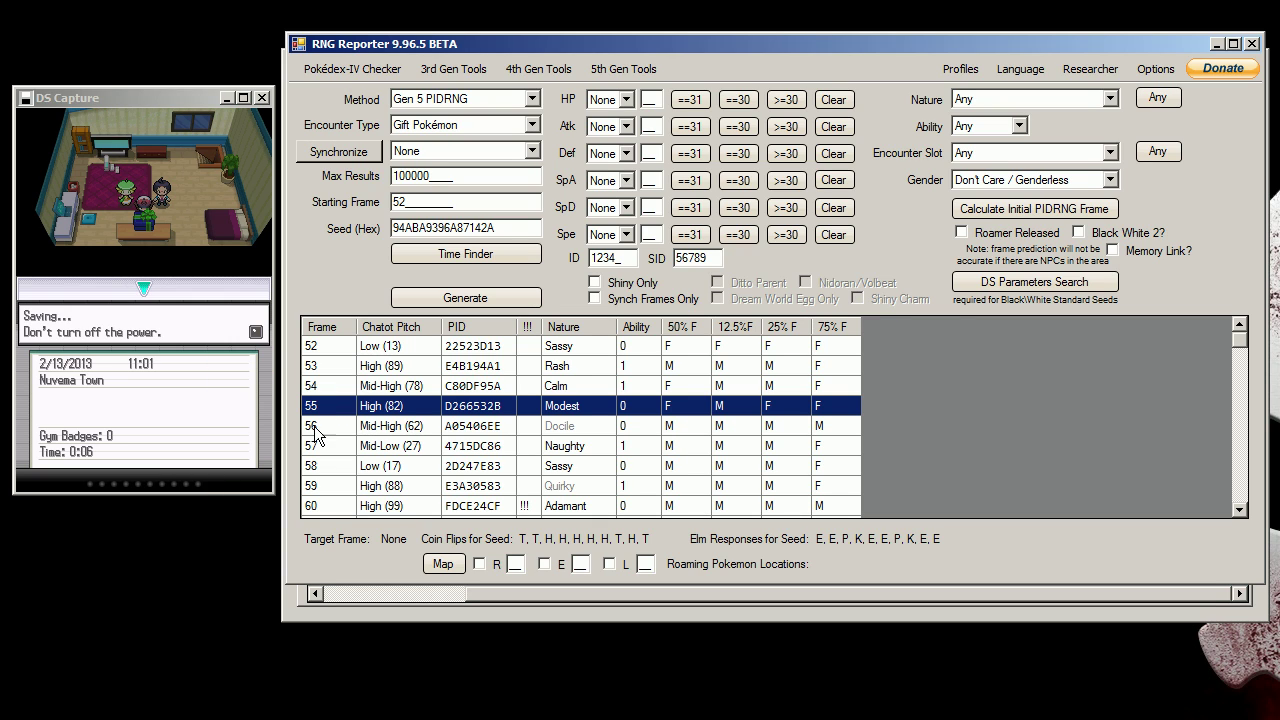
{"action": "left_click", "coordinate": [366, 426]}
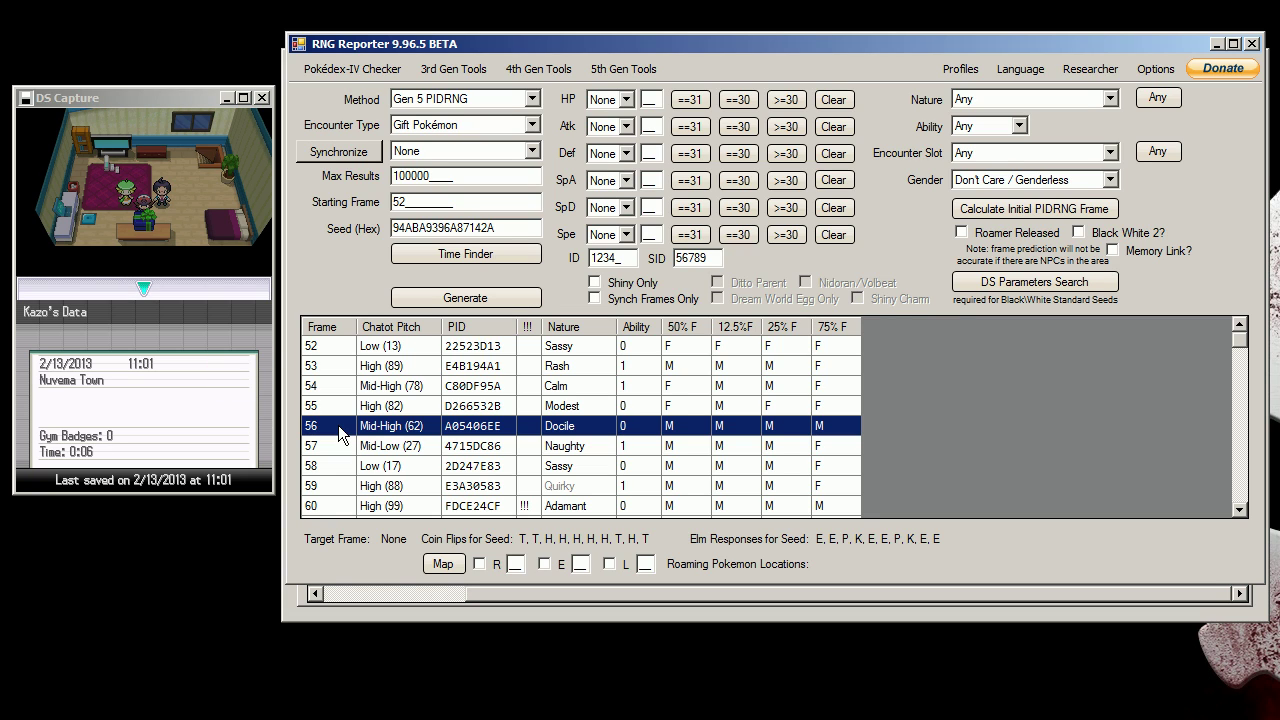
{"action": "left_click", "coordinate": [334, 445]}
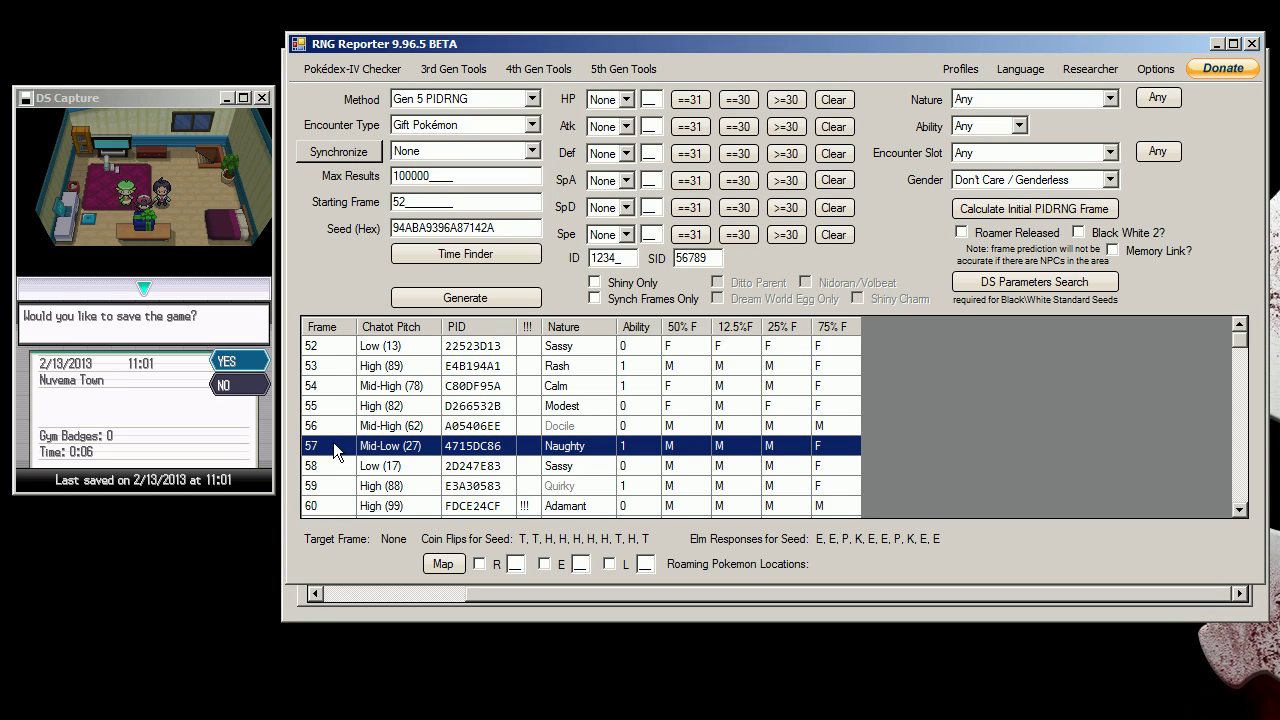
{"action": "left_click", "coordinate": [328, 466]}
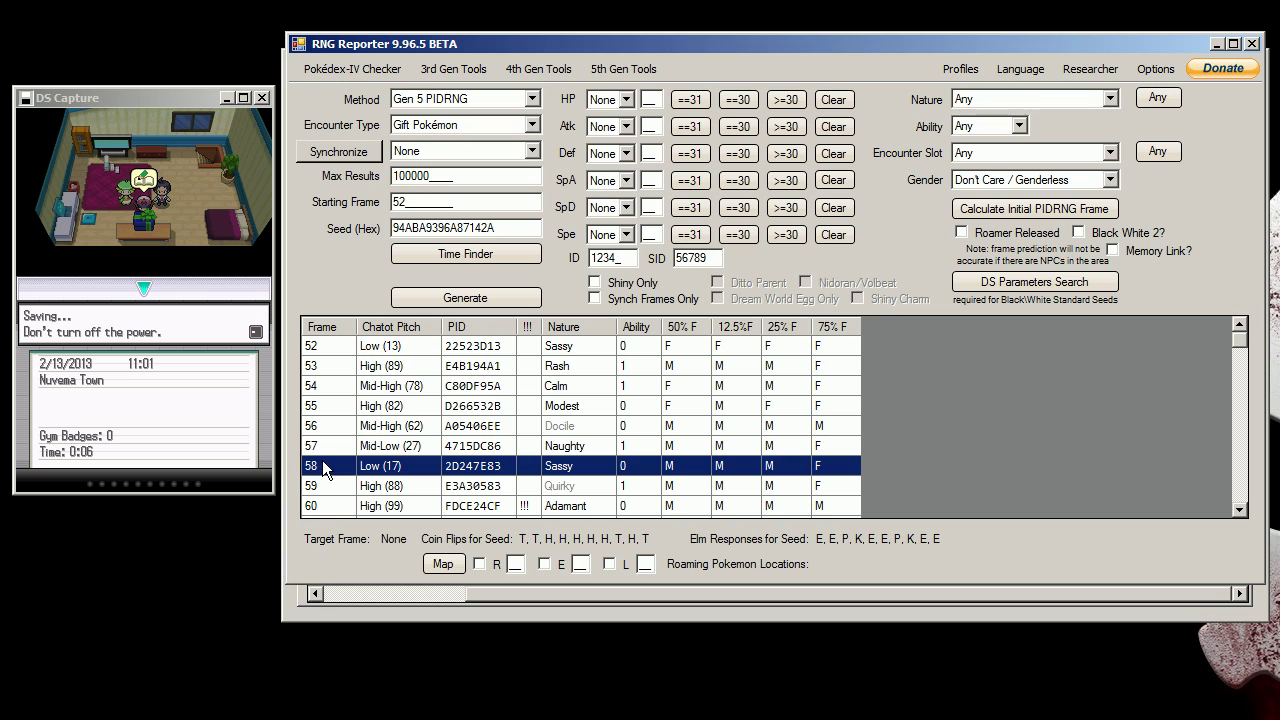
Open Calculator, move it clear of the DS capture and count the saves up to 6 by repeatedly adding 1
{"action": "key", "text": "super"}
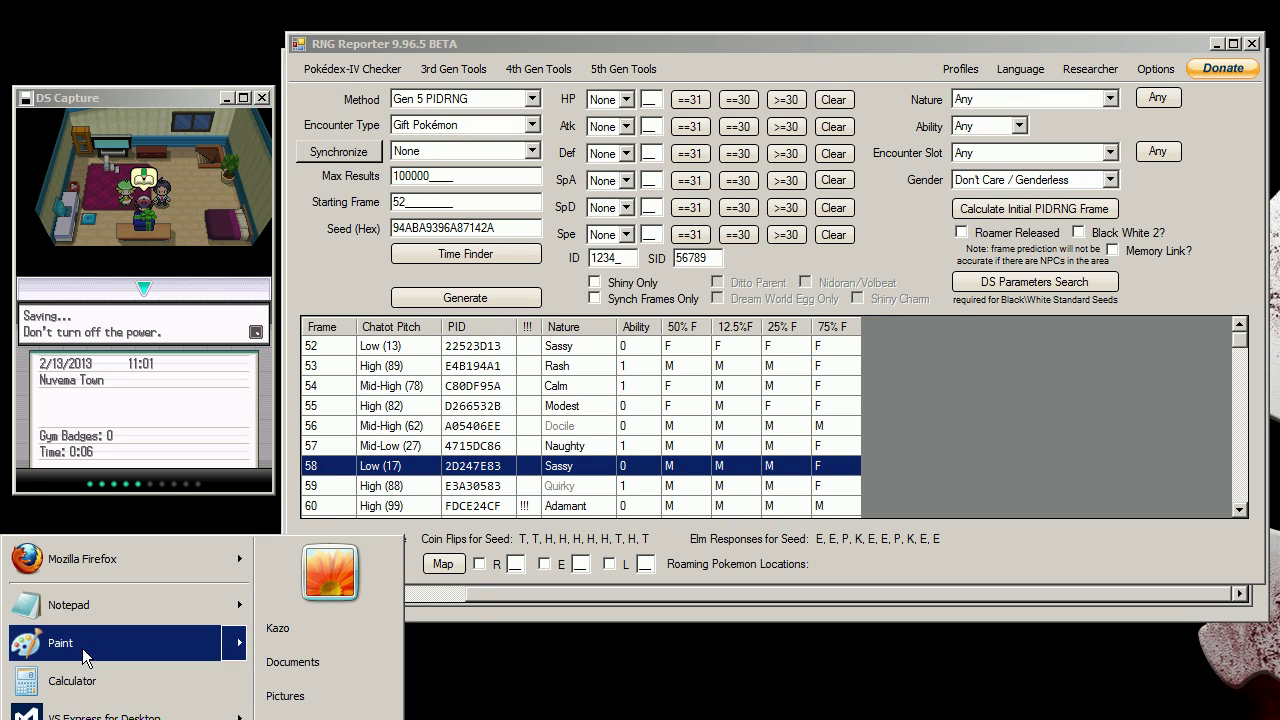
{"action": "left_click", "coordinate": [75, 688]}
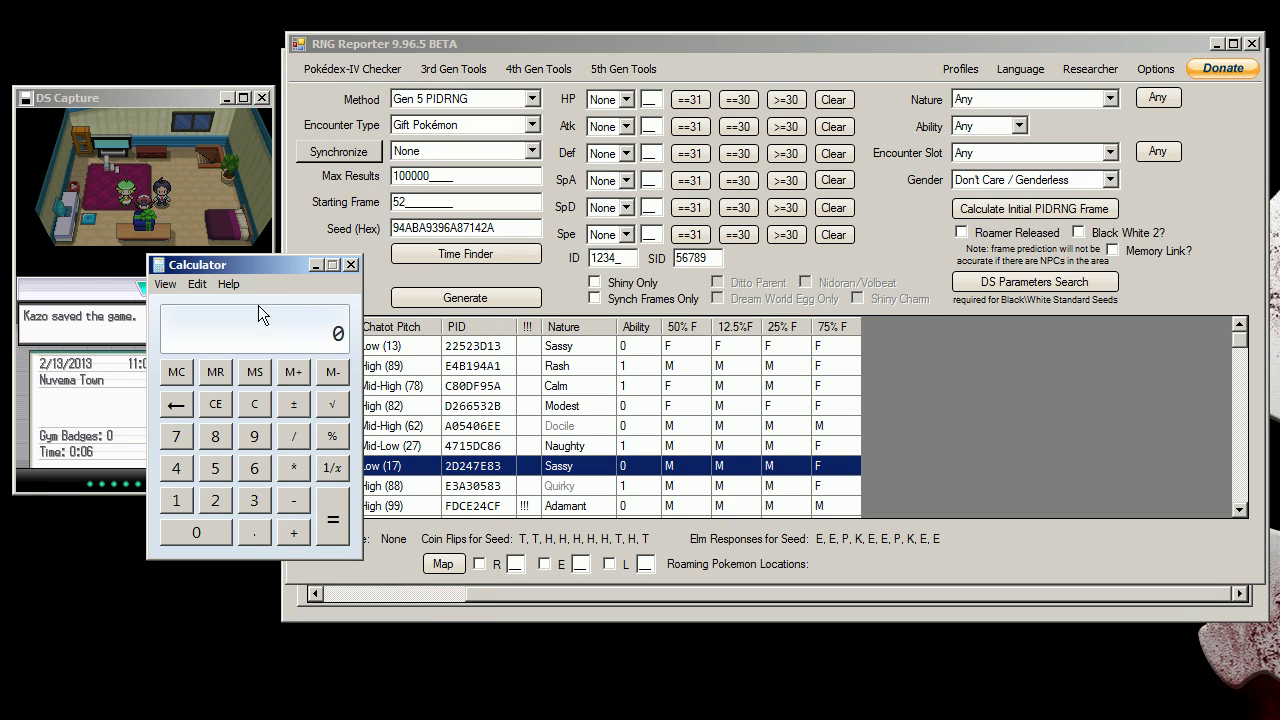
{"action": "left_click_drag", "start_coordinate": [256, 266], "coordinate": [409, 236]}
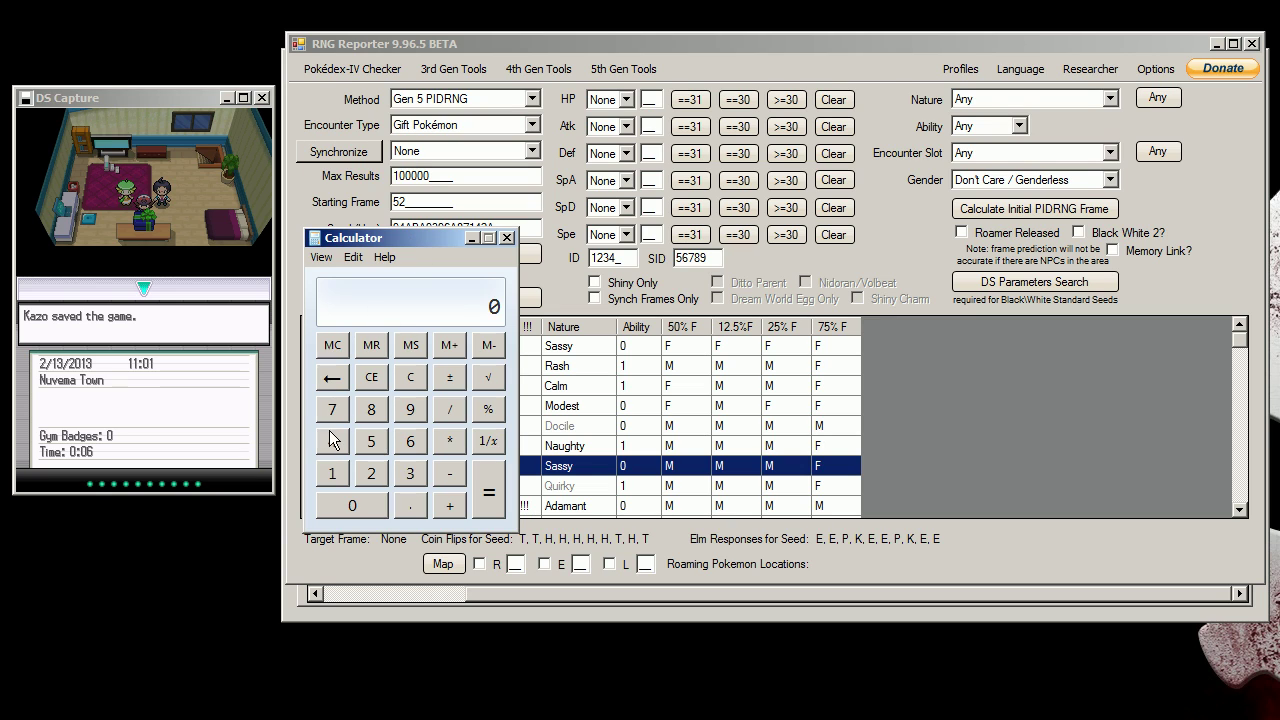
{"action": "left_click", "coordinate": [337, 474]}
{"action": "left_click", "coordinate": [492, 500]}
{"action": "left_click", "coordinate": [492, 500]}
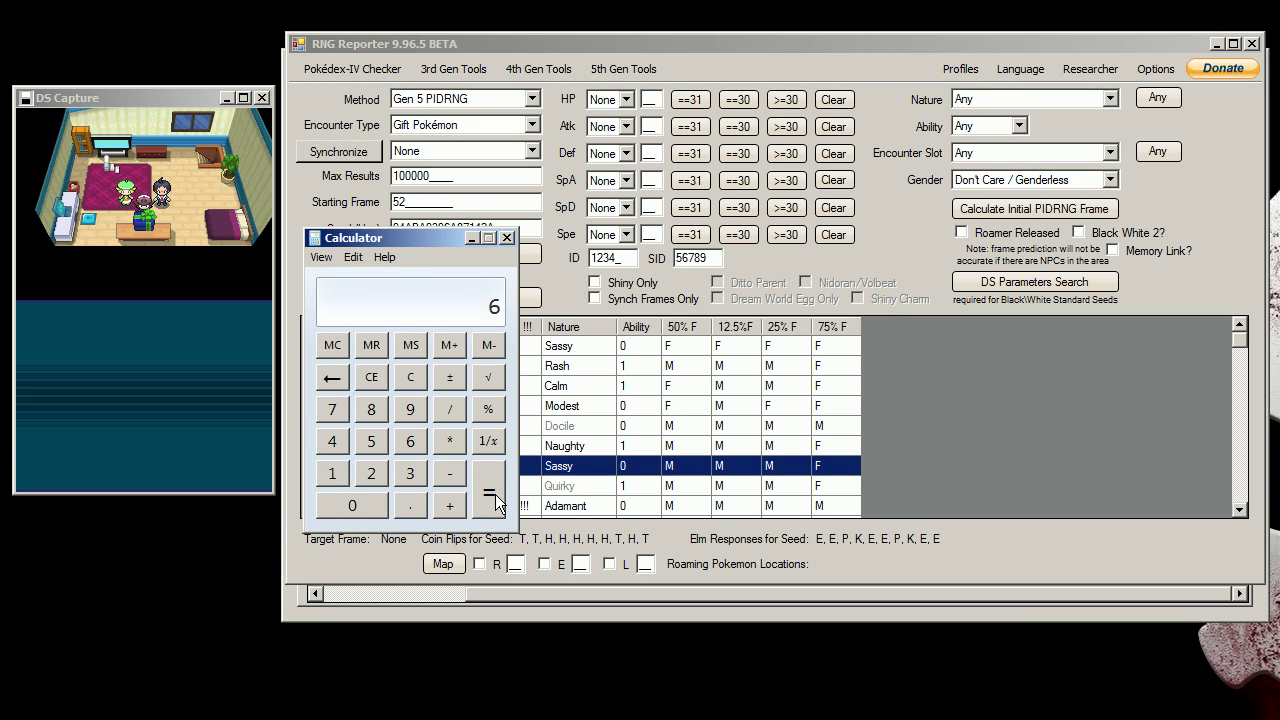
Finish the demonstration of counting saves by repeating the add-1 calculation, and close Calculator
{"action": "left_click", "coordinate": [492, 500]}
{"action": "left_click", "coordinate": [492, 500]}
{"action": "left_click", "coordinate": [492, 500]}
{"action": "left_click", "coordinate": [507, 238]}
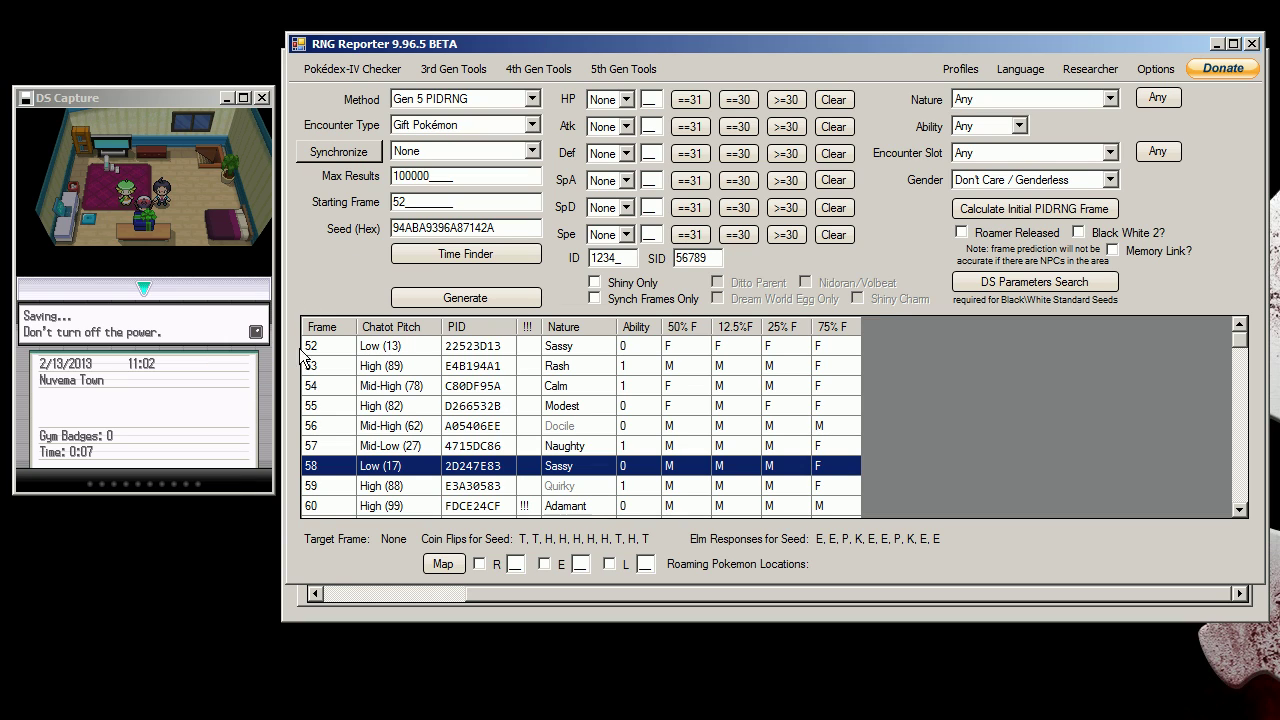
Mark frame 59 and then target frame 60 in the PIDRNG results as each further in-game save advances it
{"action": "left_click", "coordinate": [338, 487]}
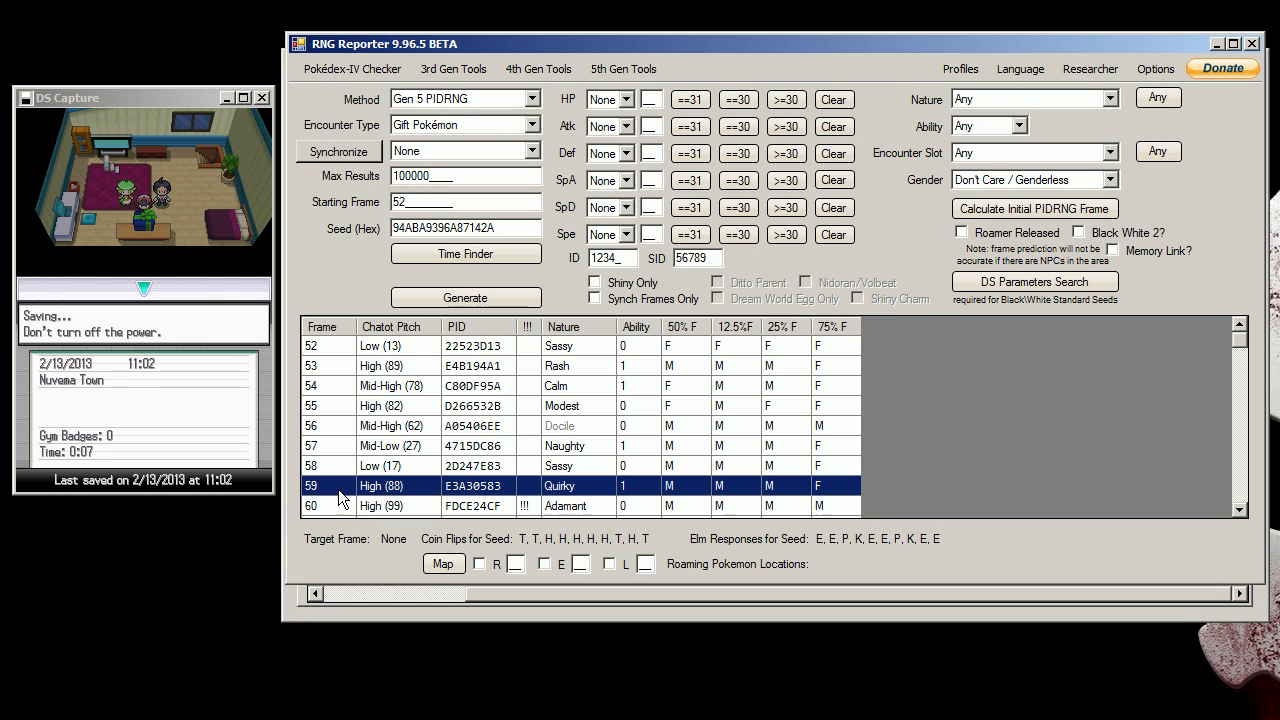
{"action": "left_click", "coordinate": [318, 510]}
{"action": "mouse_move", "coordinate": [390, 345]}
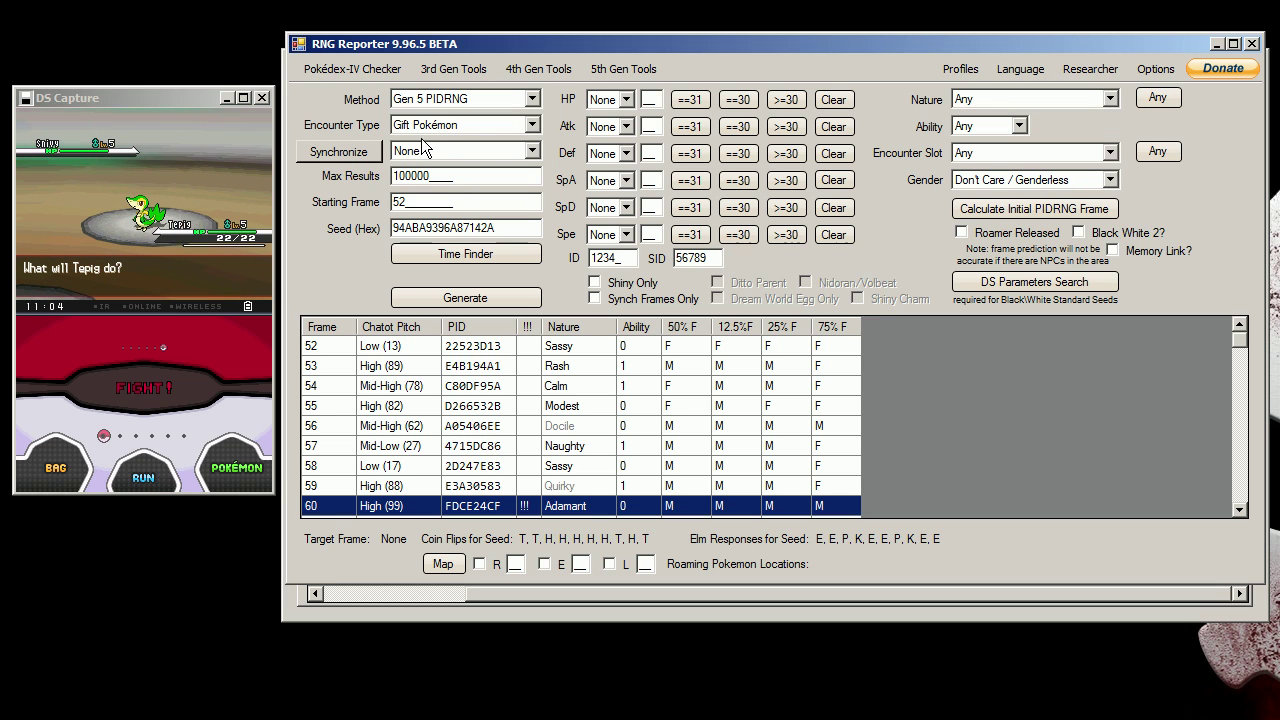
Generate the seed's IV frames with the Gen 5 IVs (Standard Seed) method and starting frame 1
{"action": "left_click", "coordinate": [531, 102]}
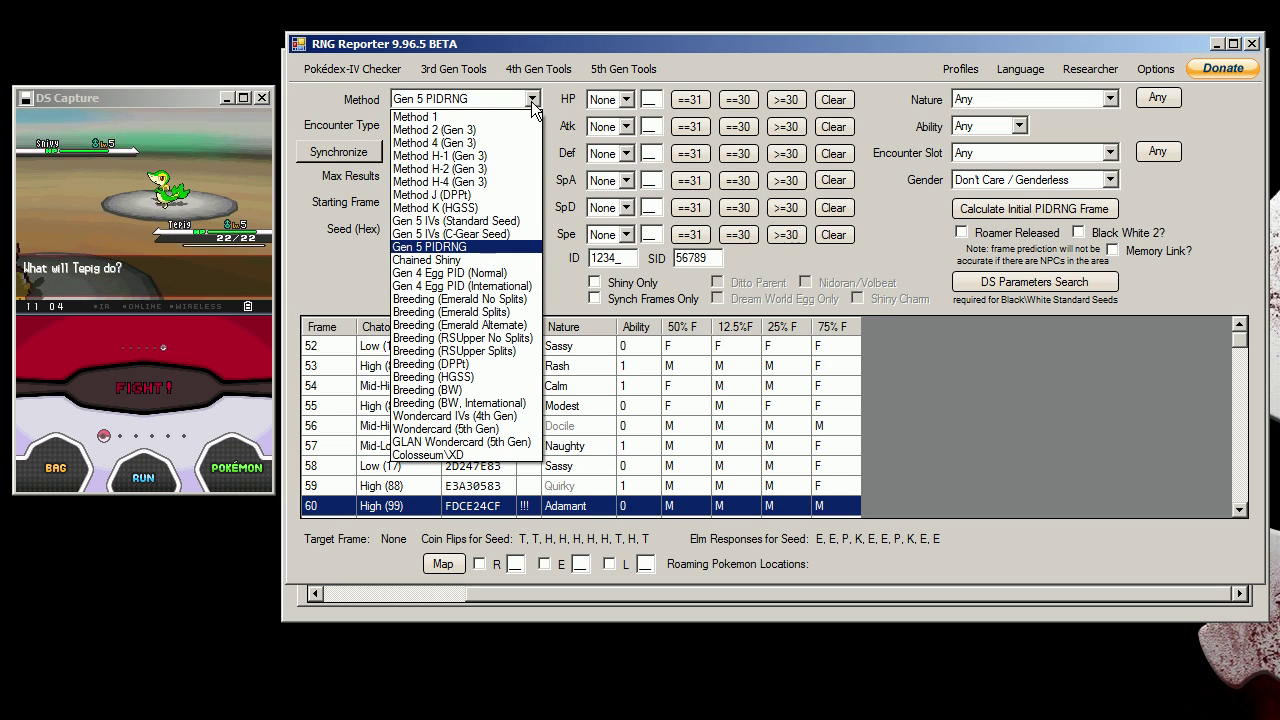
{"action": "left_click", "coordinate": [443, 221]}
{"action": "key", "text": "Tab"}
{"action": "key", "text": "Tab"}
{"action": "key", "text": "Tab"}
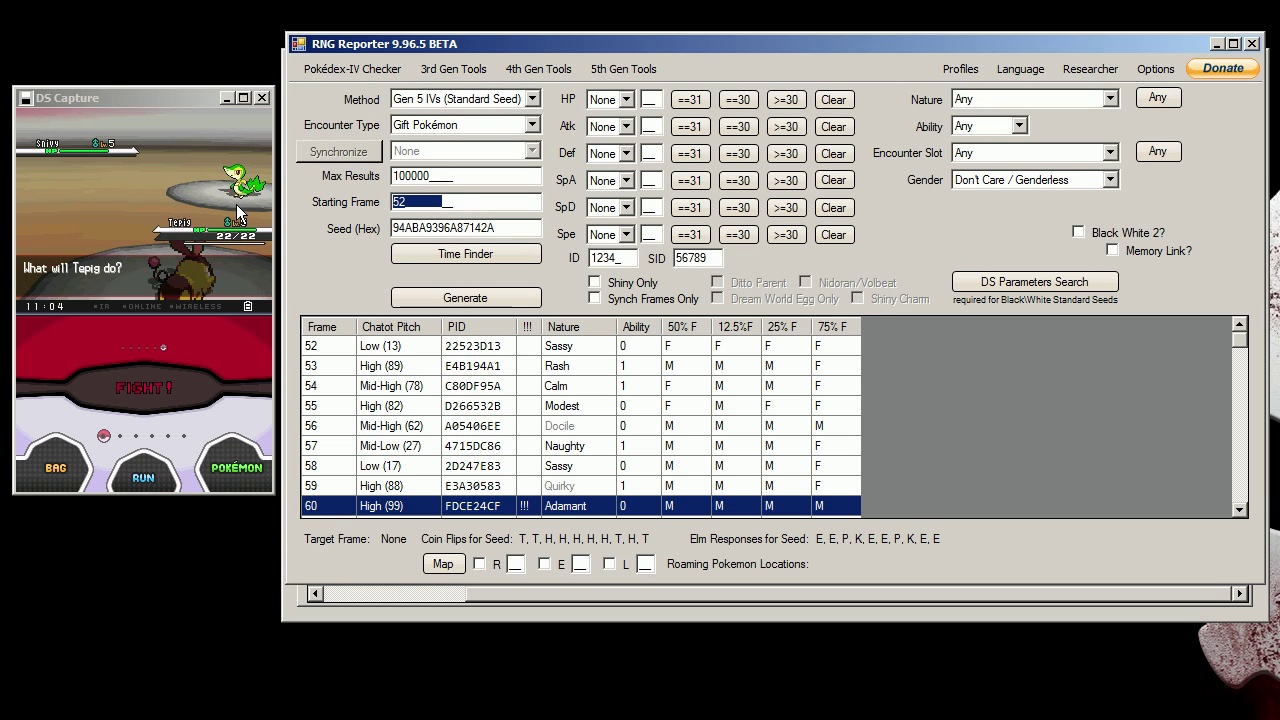
{"action": "type", "text": "1"}
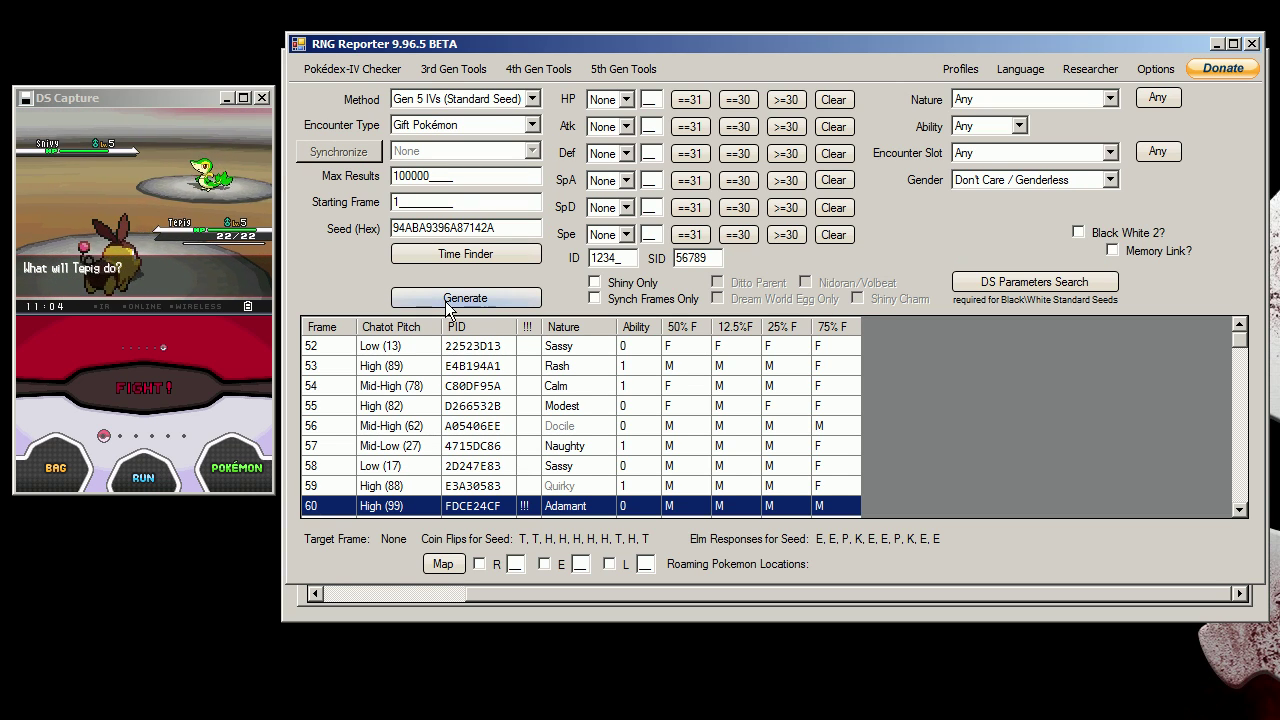
{"action": "left_click", "coordinate": [445, 299]}
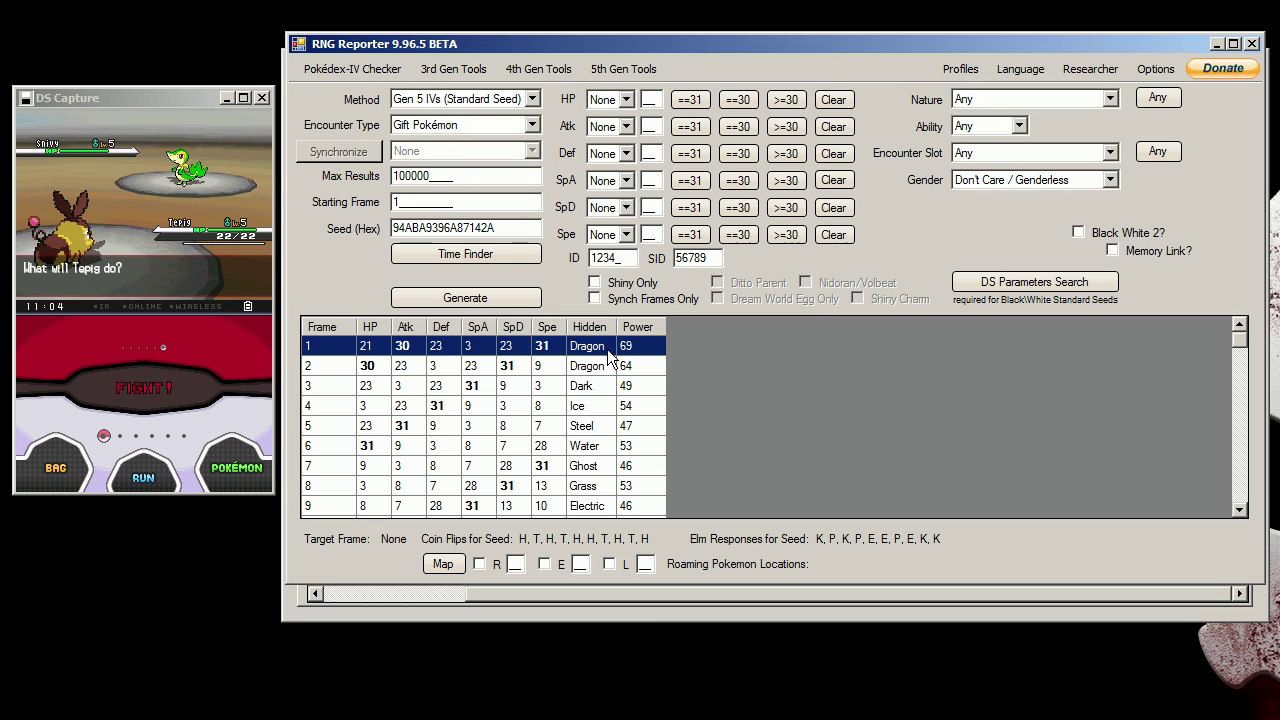